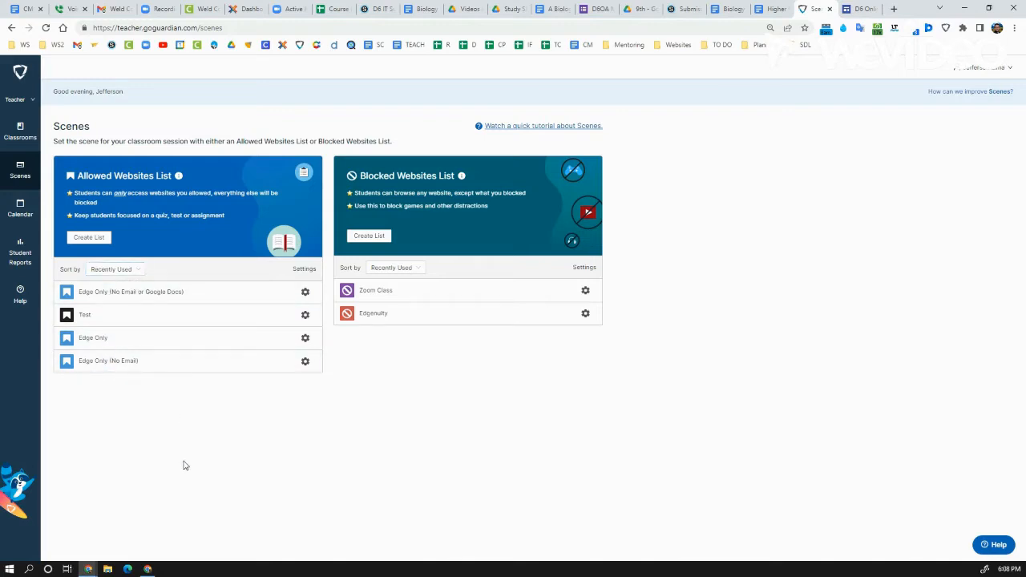
Step: Open the "Edge Only (No Email or Google Docs)" scene and look through its allowed websites
left_click(146, 301)
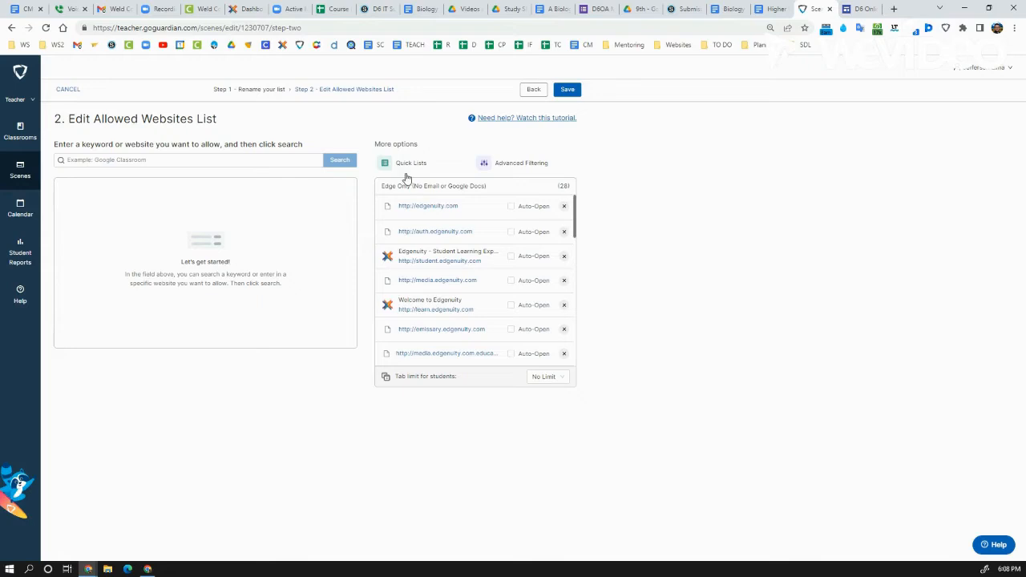
scroll(453, 220, "down", 5)
scroll(451, 316, "down", 5)
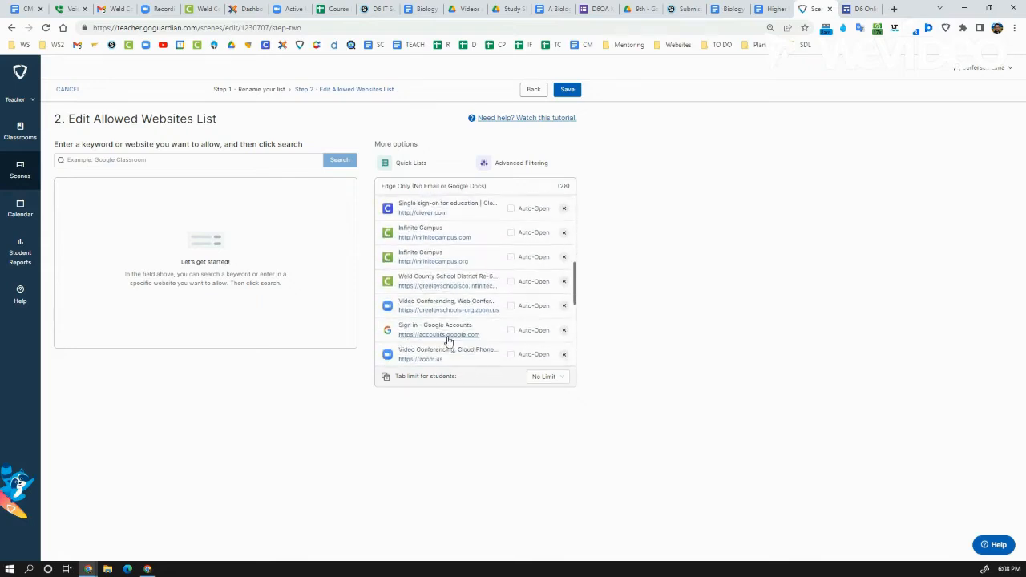
scroll(448, 337, "up", 3)
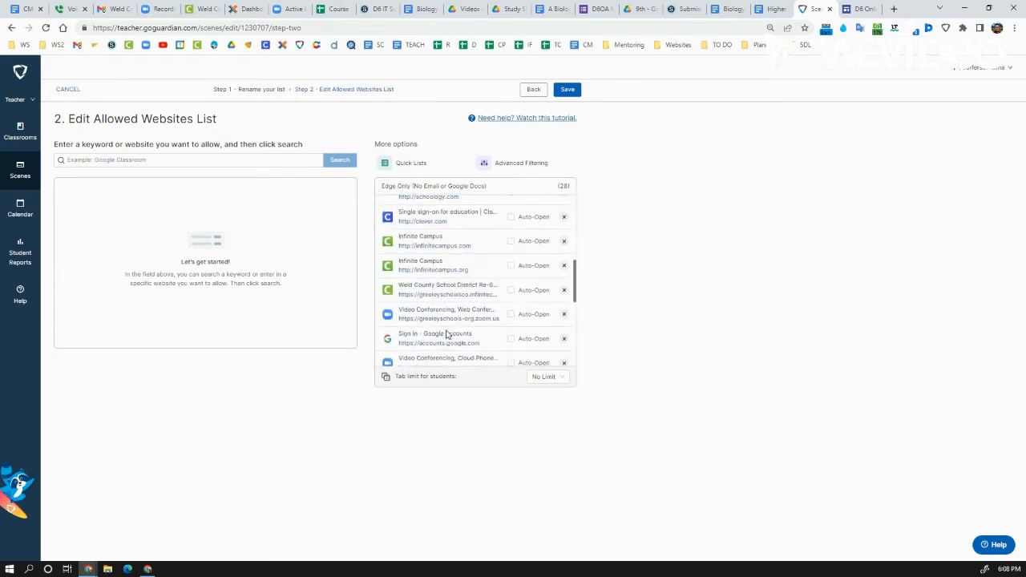
scroll(439, 323, "down", 2)
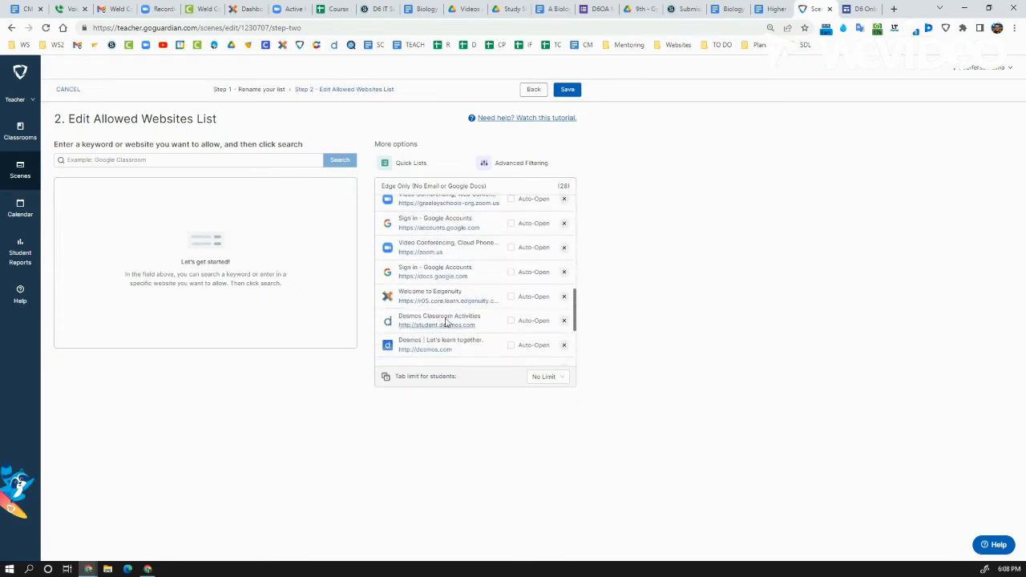
scroll(495, 323, "up", 6)
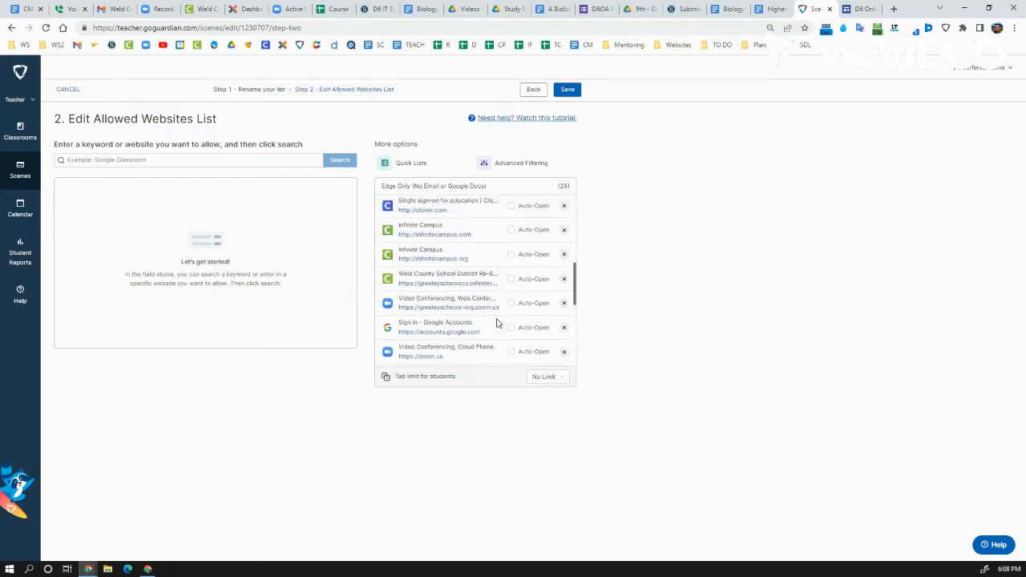
scroll(480, 293, "down", 2)
scroll(479, 294, "up", 2)
scroll(480, 294, "down", 2)
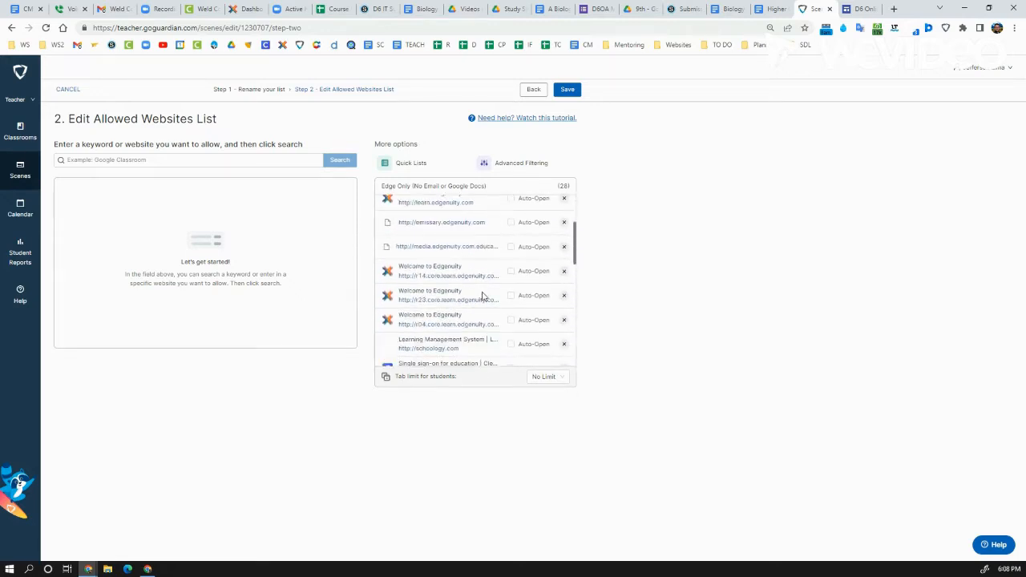
scroll(481, 297, "down", 2)
scroll(483, 301, "down", 2)
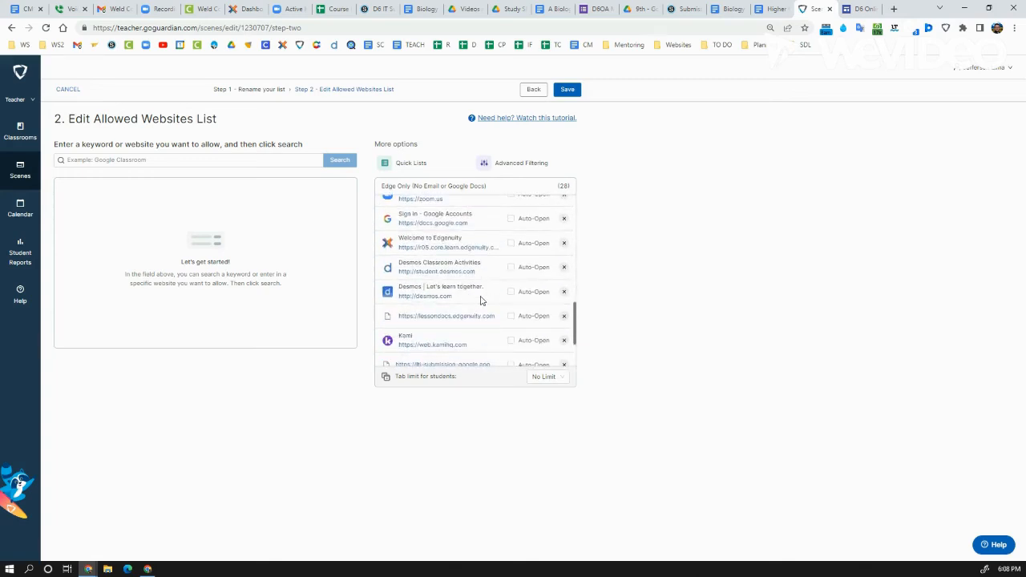
scroll(480, 301, "up", 6)
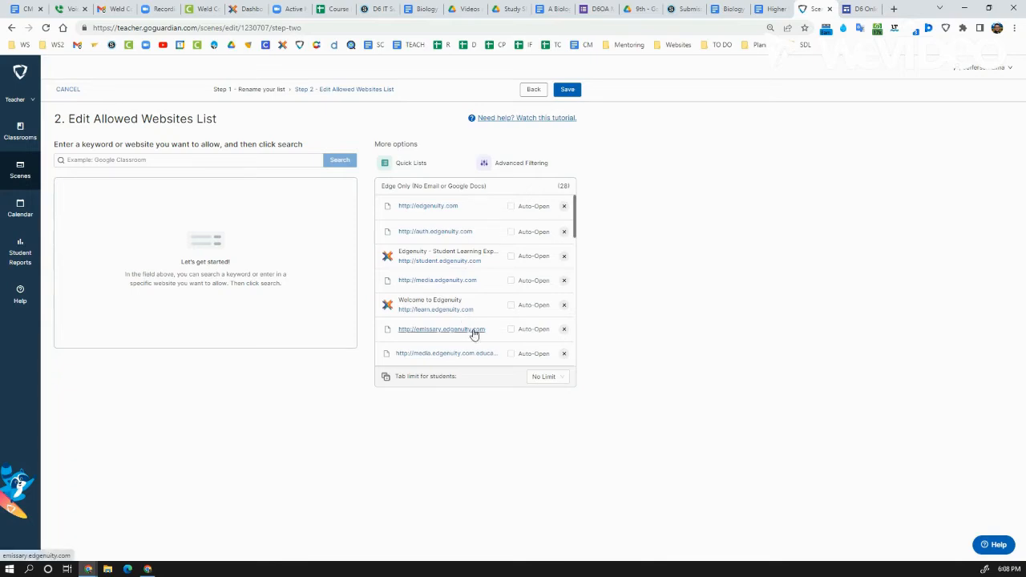
scroll(487, 249, "down", 1)
scroll(500, 241, "up", 1)
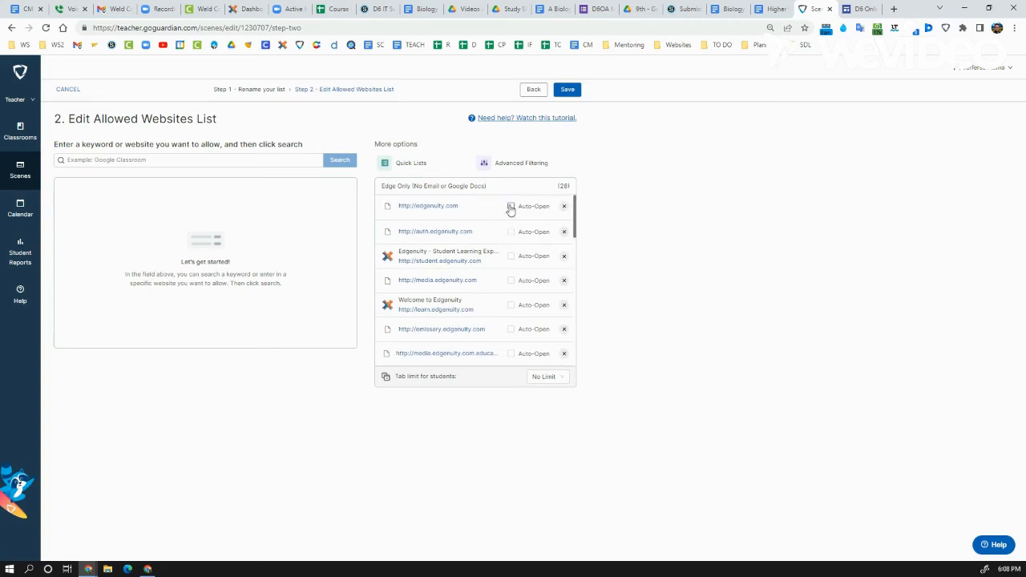
Step: Switch Auto-Open on and back off for edgenuity.com, and view the Advanced Filtering exceptions without adding one
left_click(511, 207)
left_click(512, 208)
left_click(489, 167)
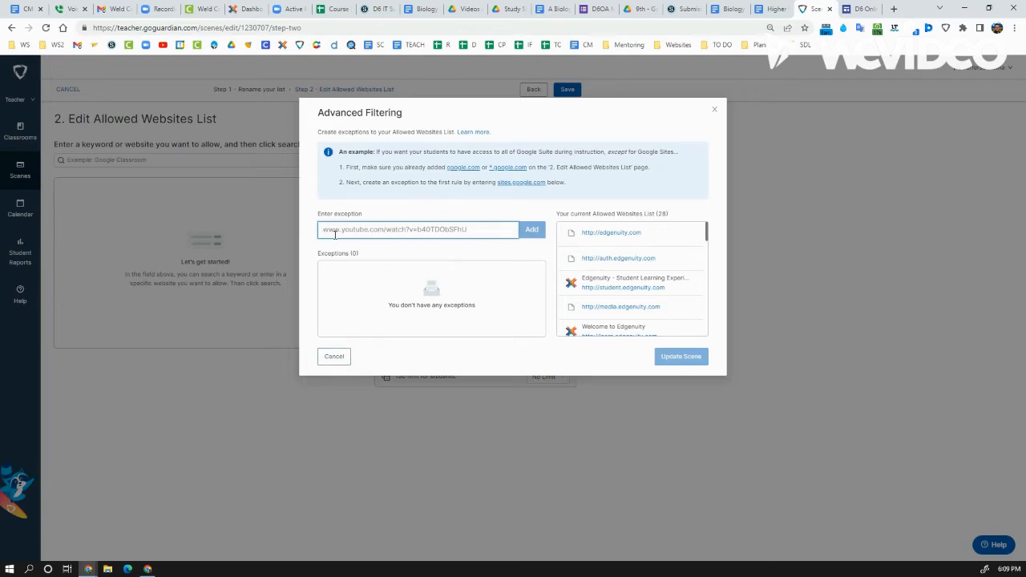
left_click(342, 358)
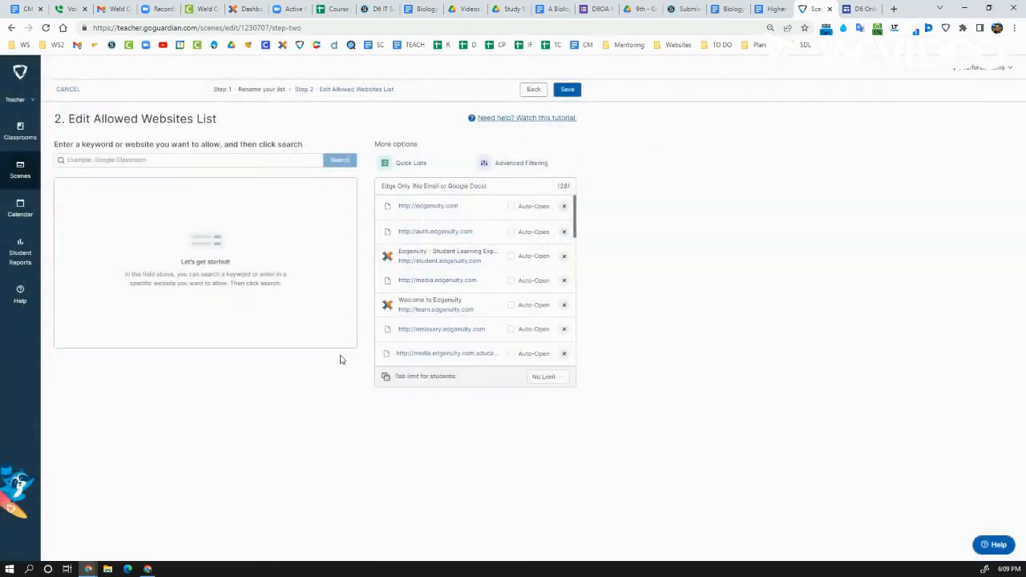
Step: Look over the allowed websites and view the available tab limits for students without choosing one
scroll(451, 313, "down", 4)
scroll(454, 328, "up", 2)
scroll(455, 329, "up", 2)
left_click(550, 379)
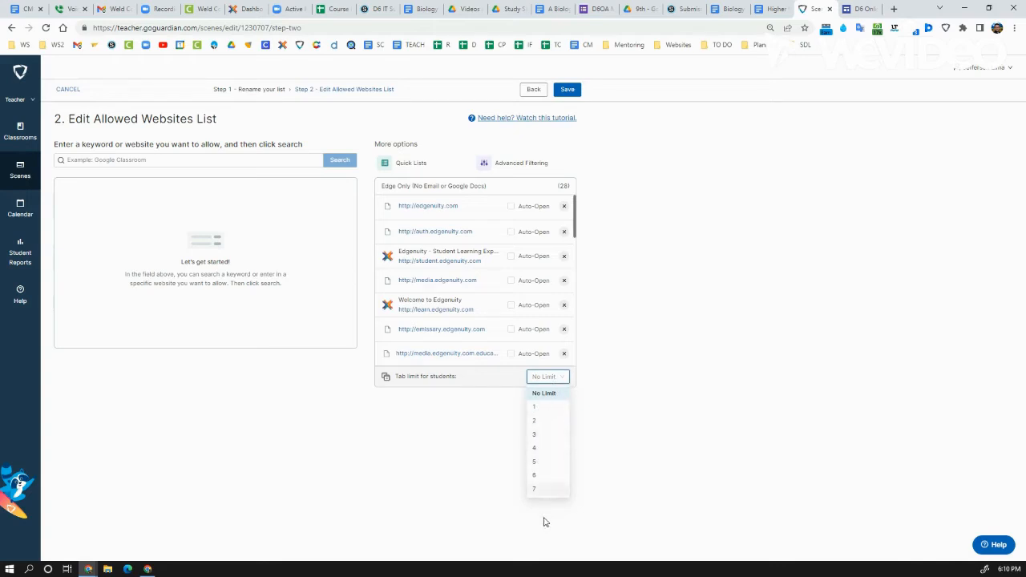
left_click(609, 413)
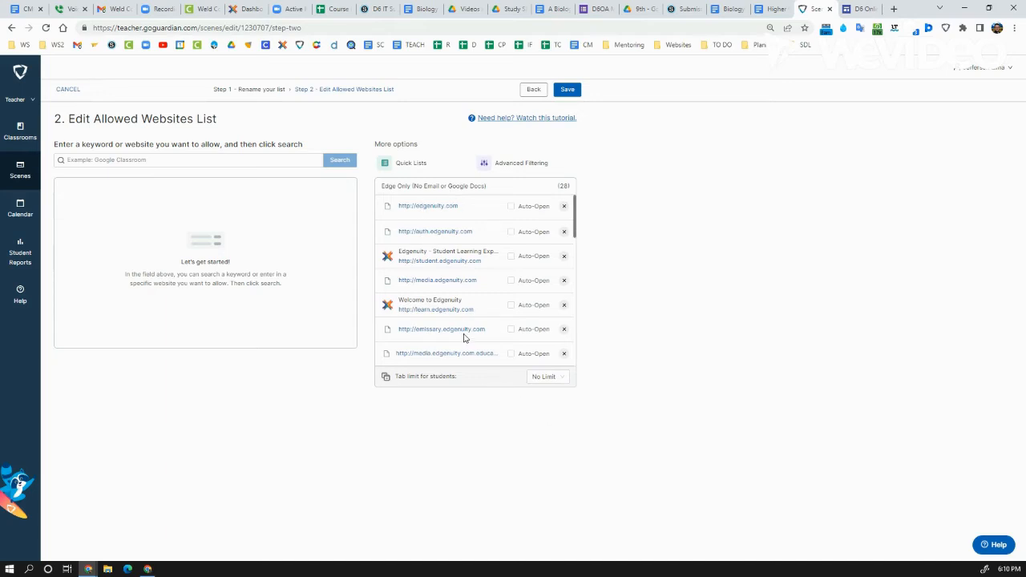
Step: Examine the Quick Lists made by GoGuardian and close them without adding any to the scene
left_click(412, 165)
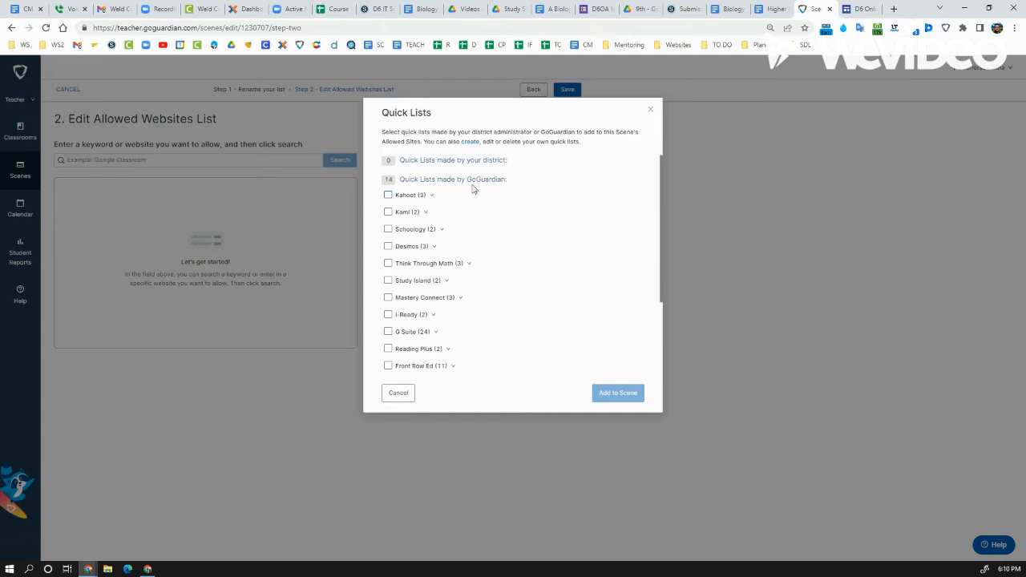
scroll(435, 249, "down", 2)
scroll(446, 327, "up", 1)
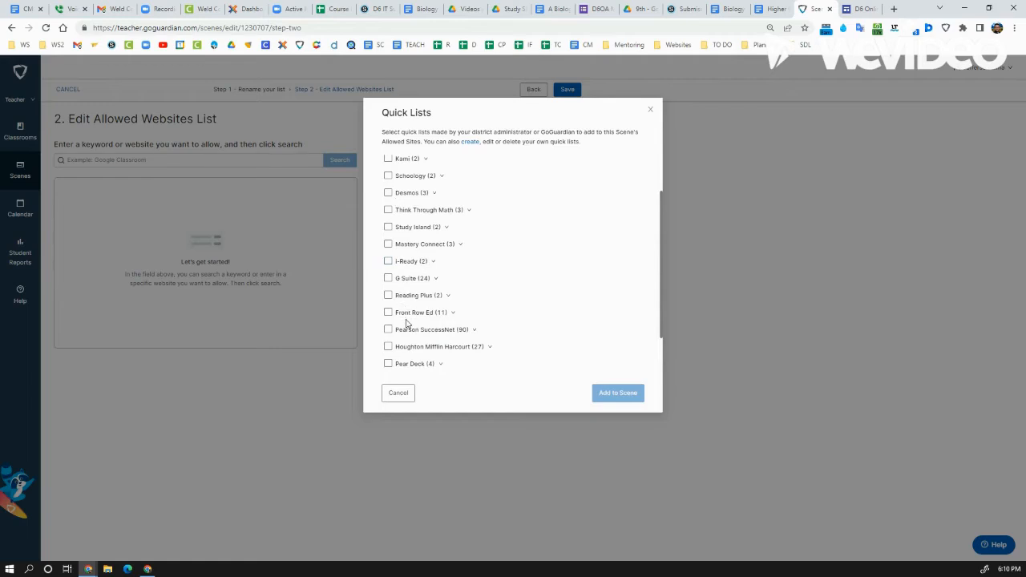
left_click(397, 393)
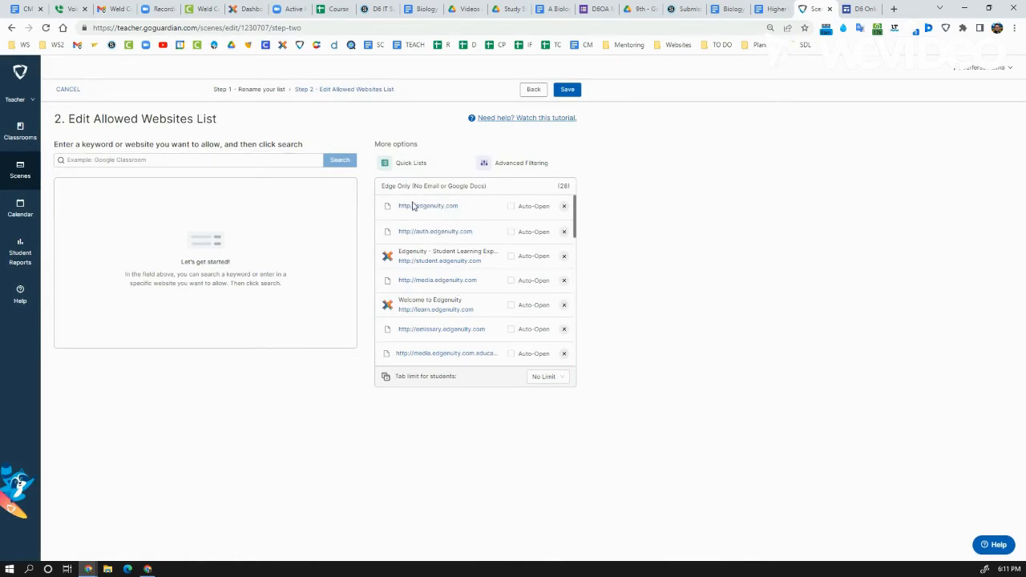
Step: Check the scene's name and allowed websites once more, and return to the Scenes overview without saving
double_click(461, 186)
triple_click(465, 187)
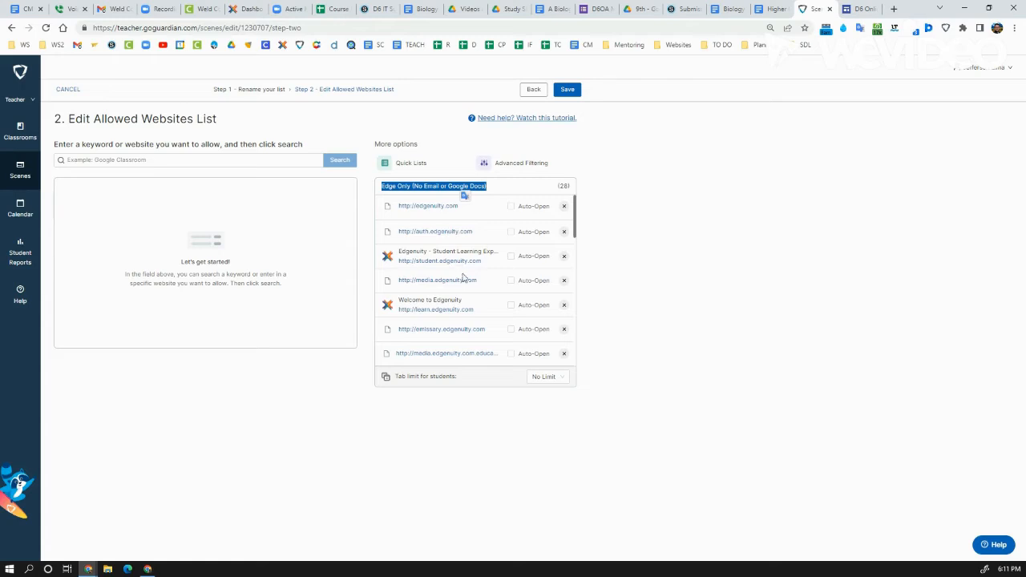
scroll(463, 335, "down", 1)
scroll(467, 251, "down", 1)
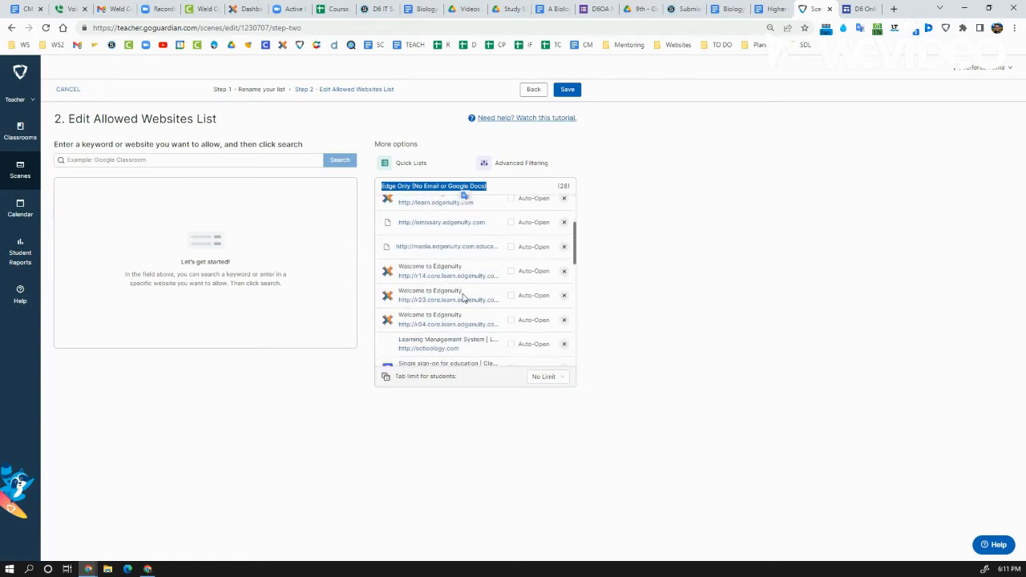
scroll(477, 329, "up", 2)
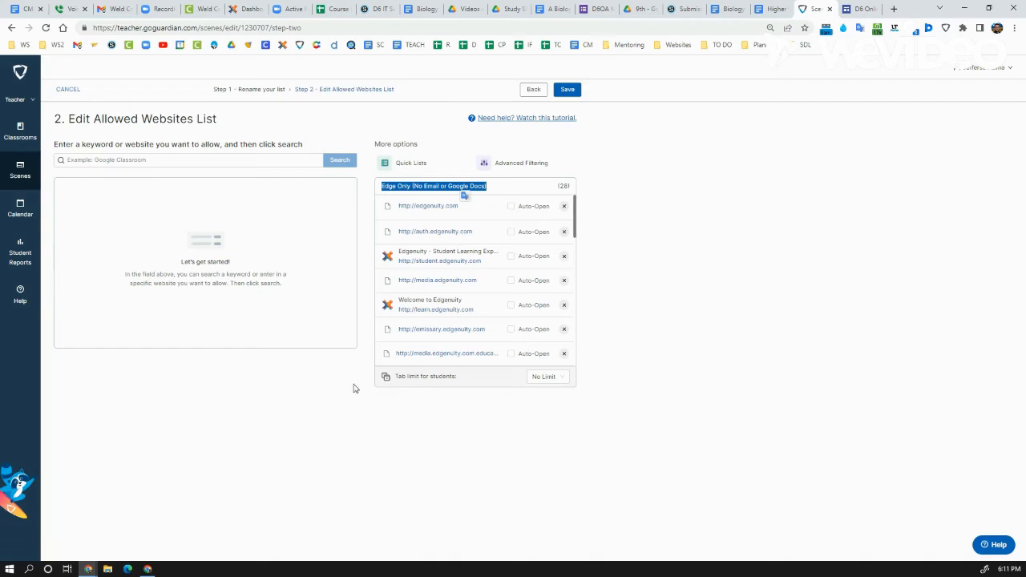
left_click(32, 187)
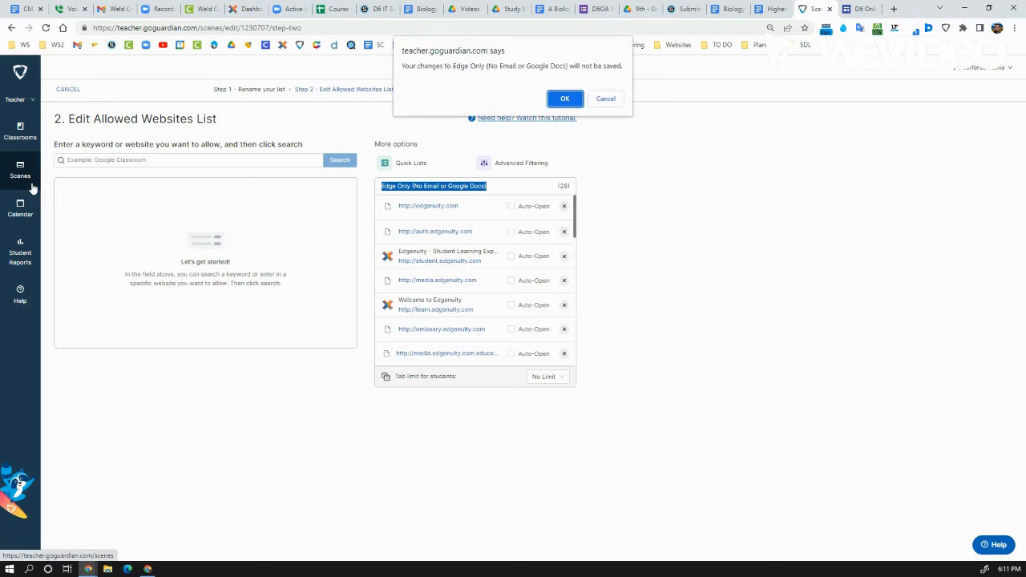
left_click(570, 97)
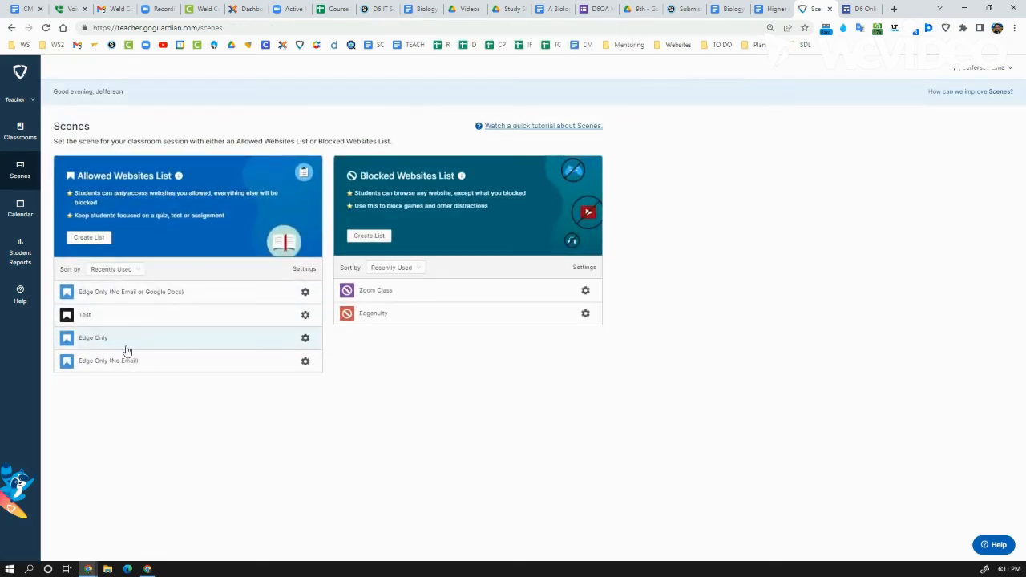
Step: Open the "Edge Only" scene, look through its allowed websites, and return to the Scenes overview
left_click(126, 348)
scroll(481, 273, "down", 10)
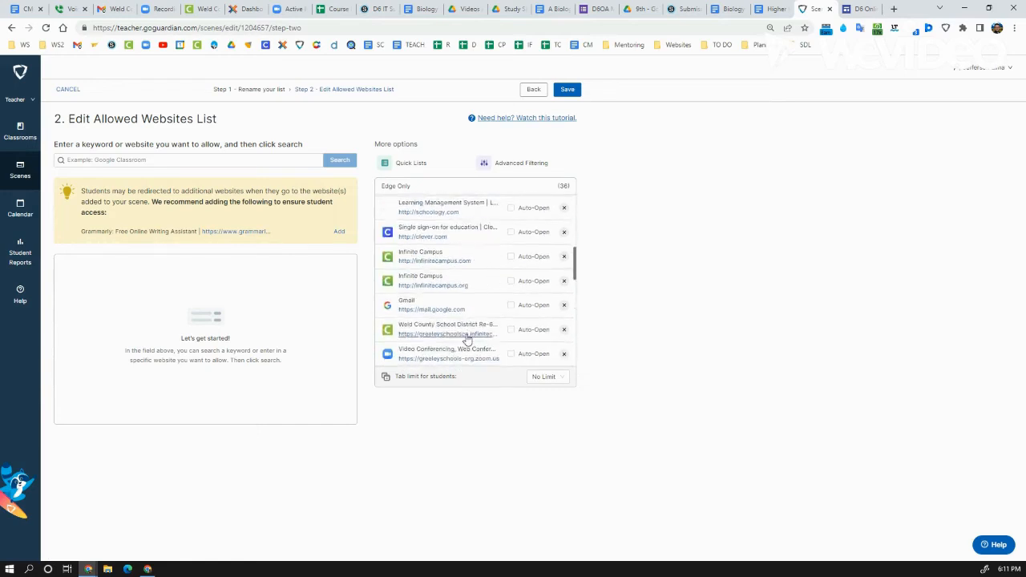
scroll(465, 343, "down", 2)
scroll(463, 346, "up", 5)
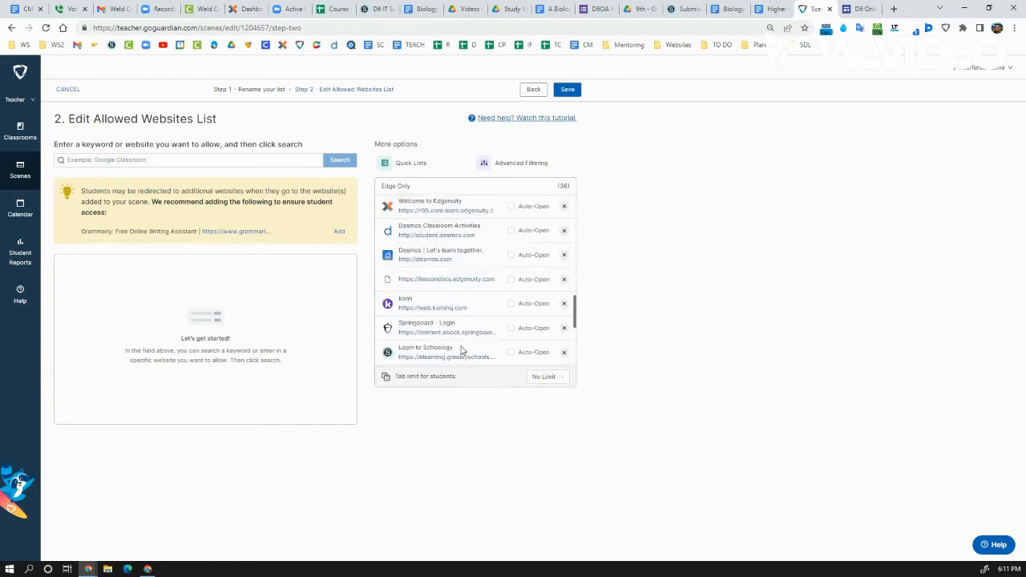
scroll(463, 347, "up", 5)
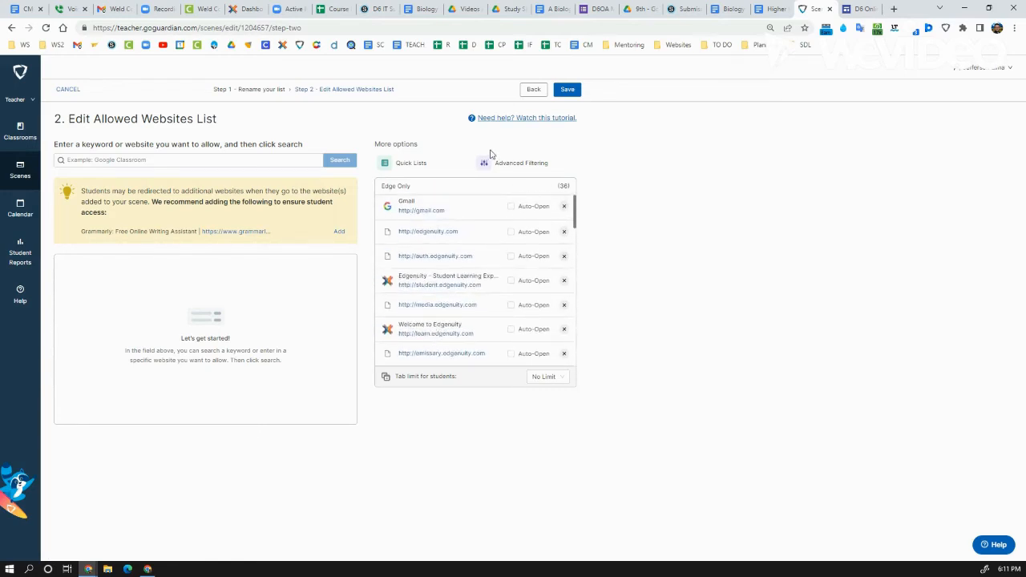
left_click(28, 176)
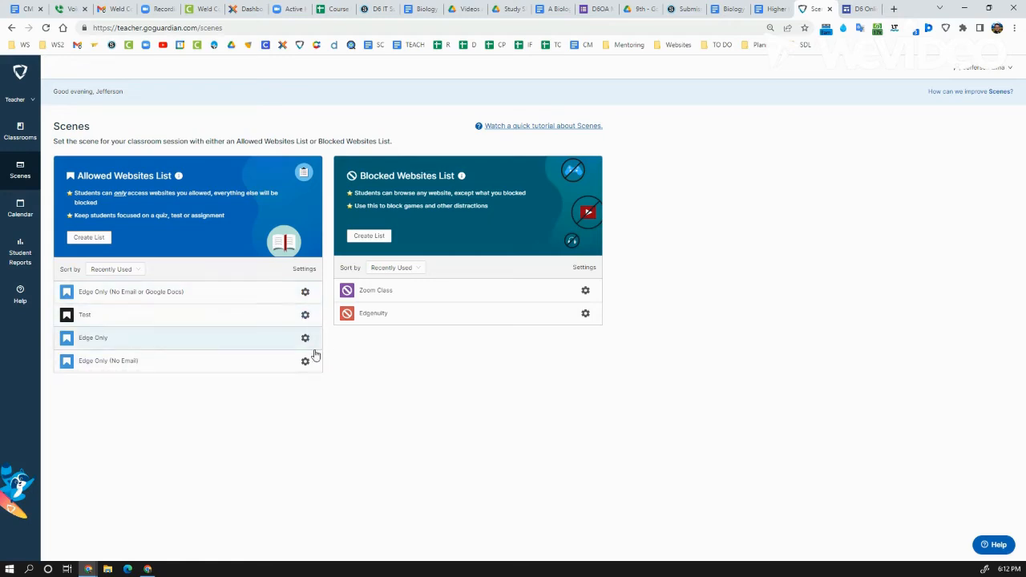
Step: View the settings options of the "Test" and "Edge Only (No Email or Google Docs)" scenes without choosing any
left_click(305, 315)
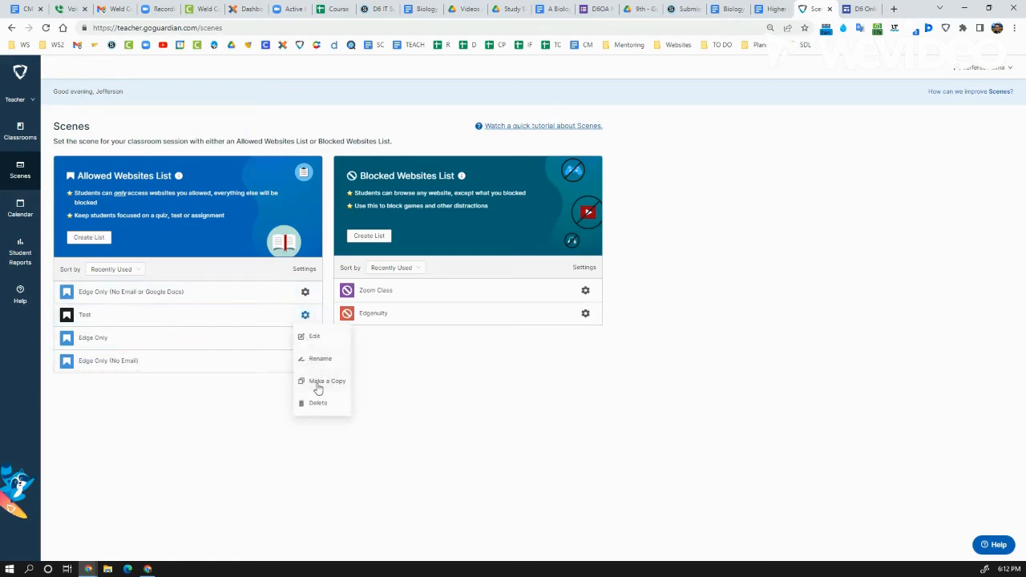
left_click(306, 292)
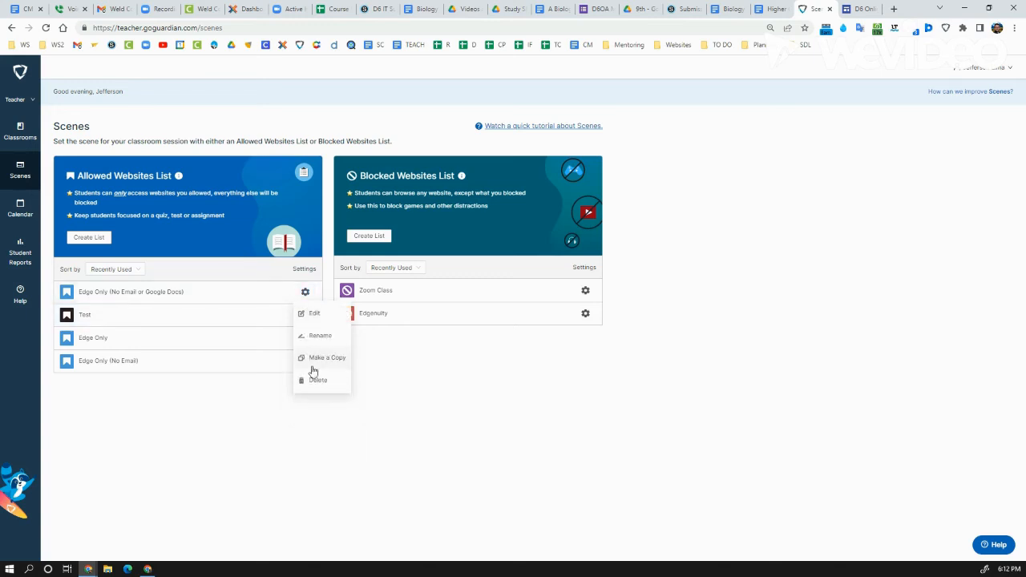
left_click(195, 474)
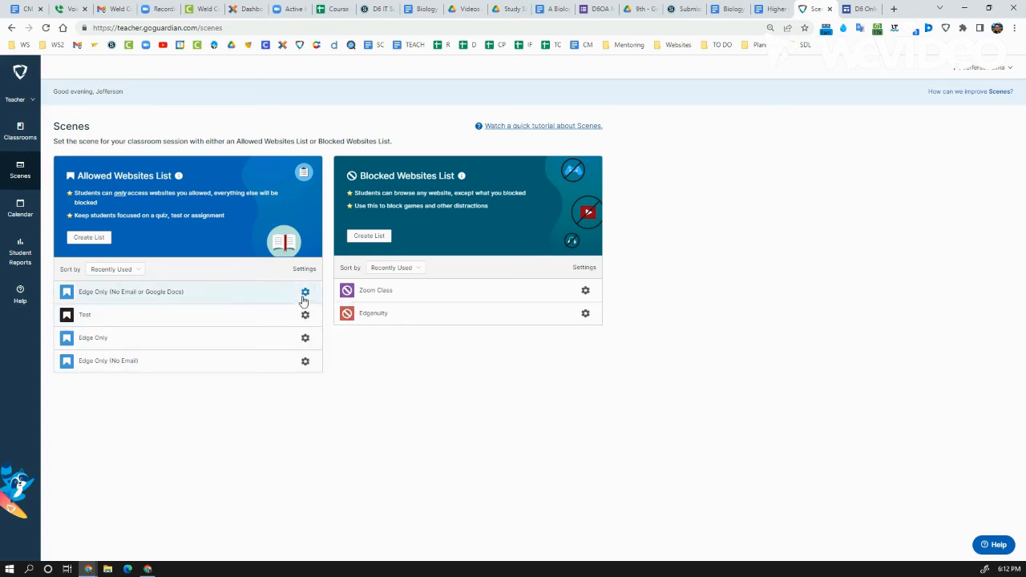
Step: Make a copy of the "Edge Only" scene and name it "Edge Only 2"
left_click(309, 341)
left_click(314, 406)
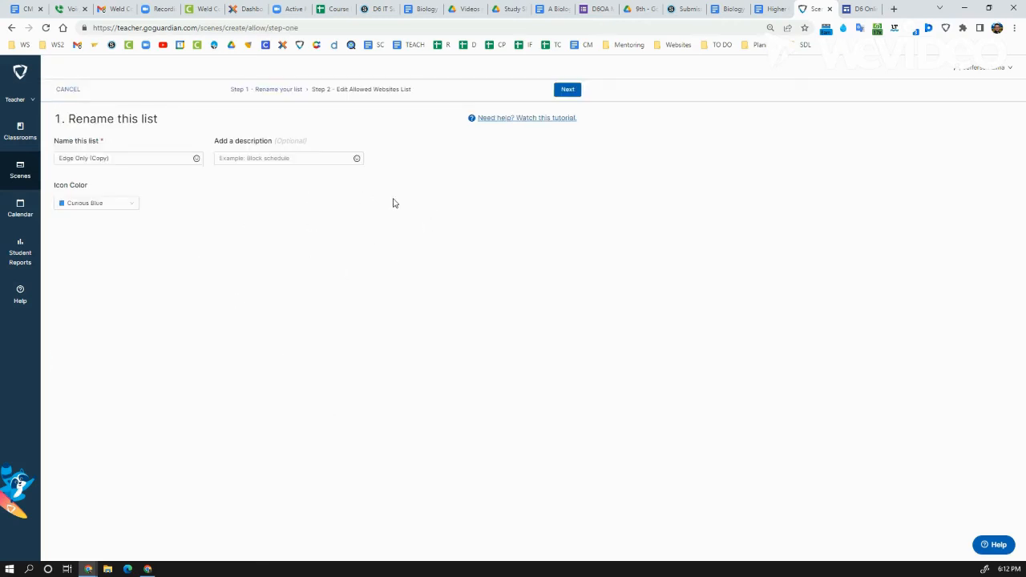
left_click(103, 159)
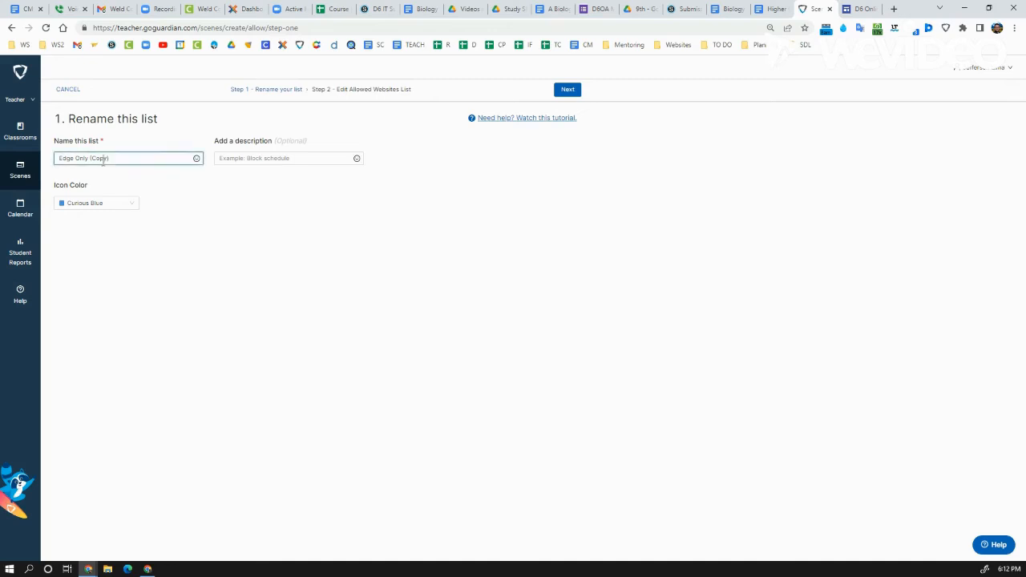
left_click_drag(89, 160, 127, 163)
type("2")
Step: View the new scene's icon color choices and its optional description field without changing either
left_click(111, 202)
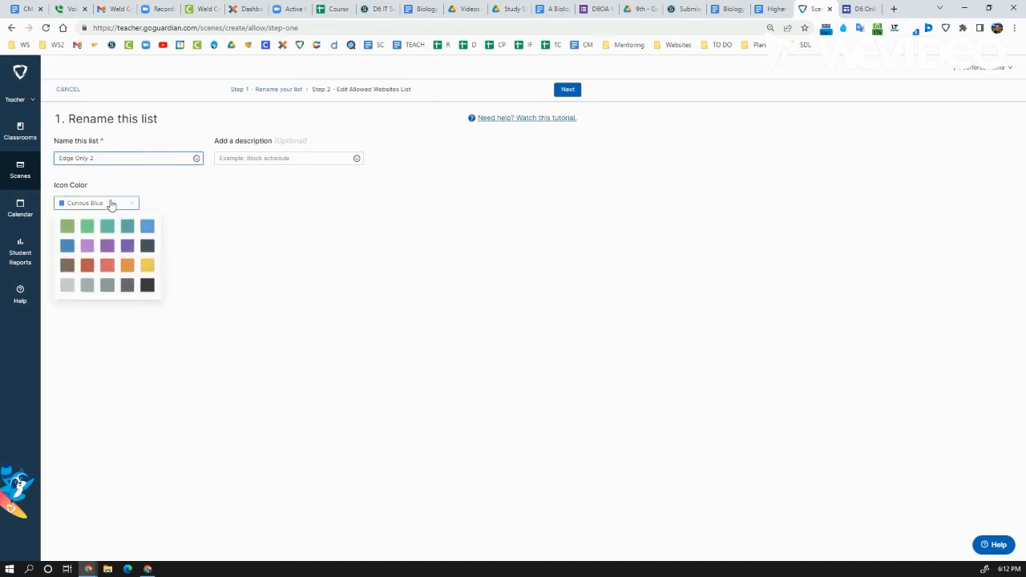
left_click(190, 274)
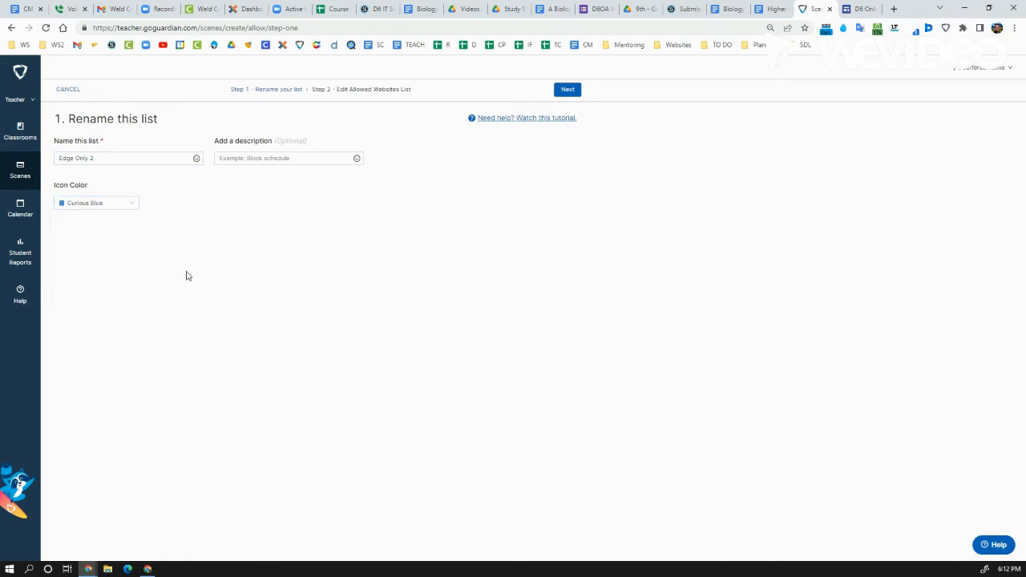
left_click(264, 164)
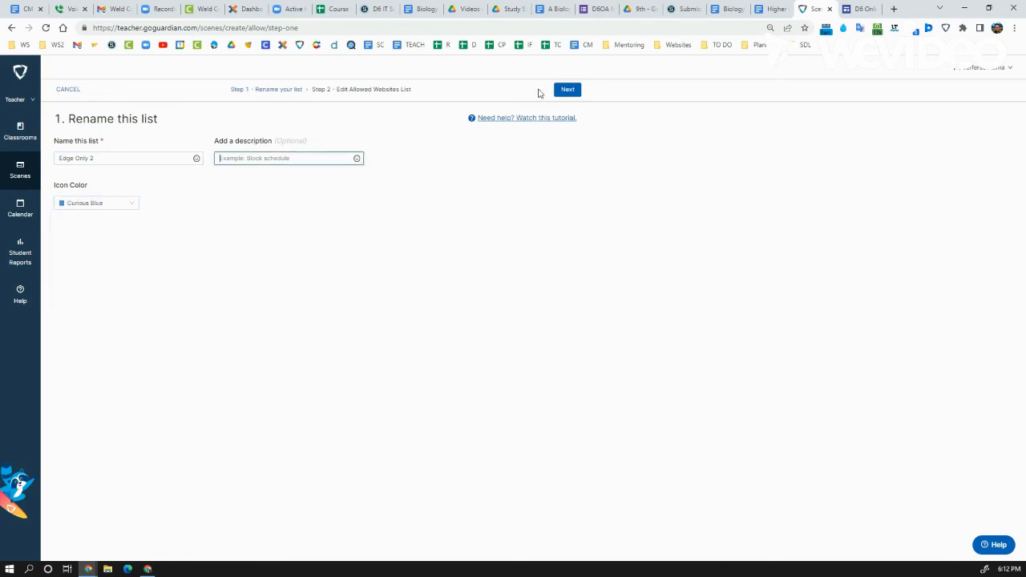
Step: Proceed to editing the allowed websites of "Edge Only 2" and look through the copied sites
left_click(566, 90)
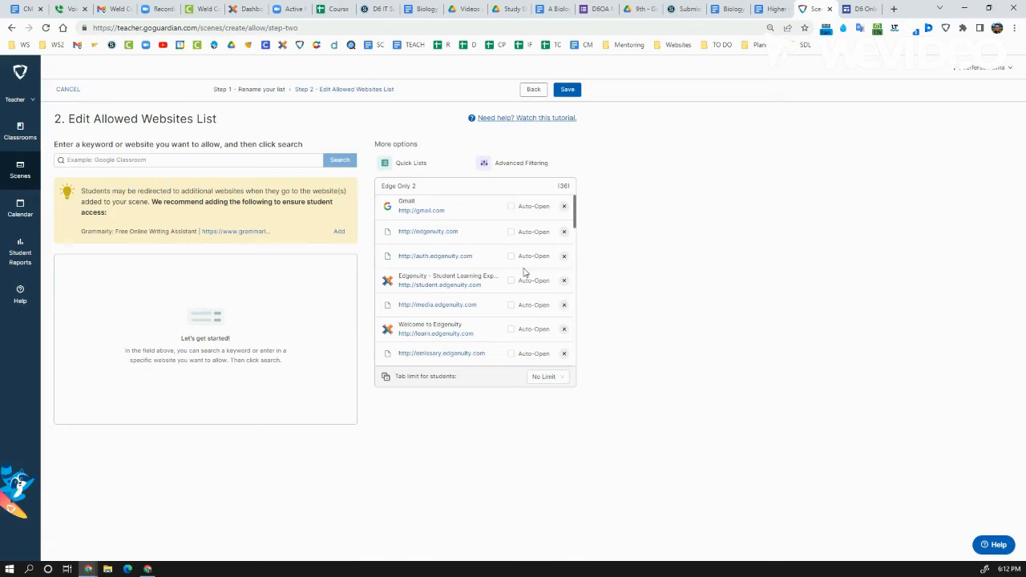
scroll(502, 273, "down", 2)
scroll(494, 340, "down", 1)
scroll(493, 339, "up", 4)
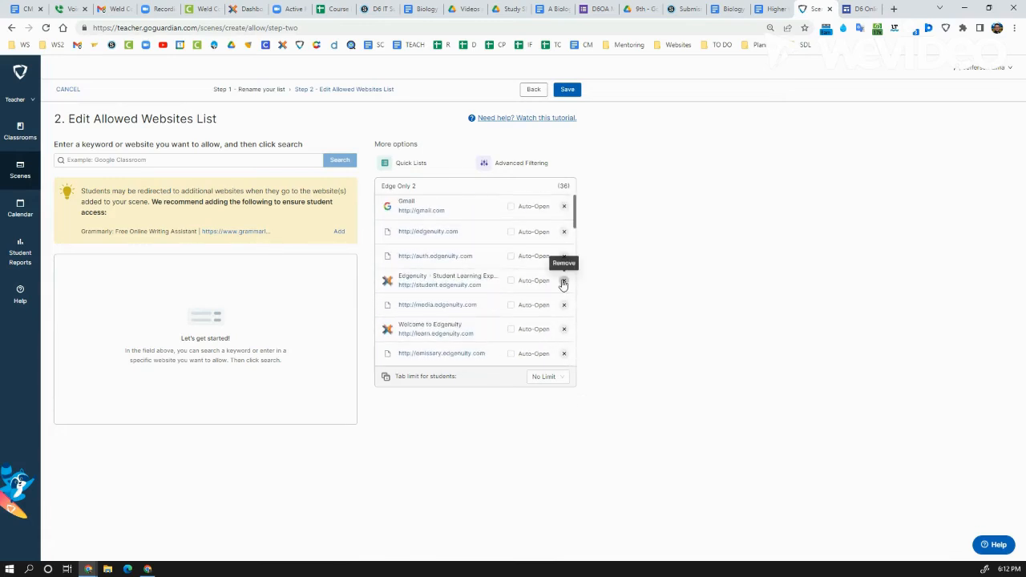
Step: Try removing edgenuity.com and Gmail from the allowed websites of "Edge Only 2", and cancel creating the scene
left_click(563, 231)
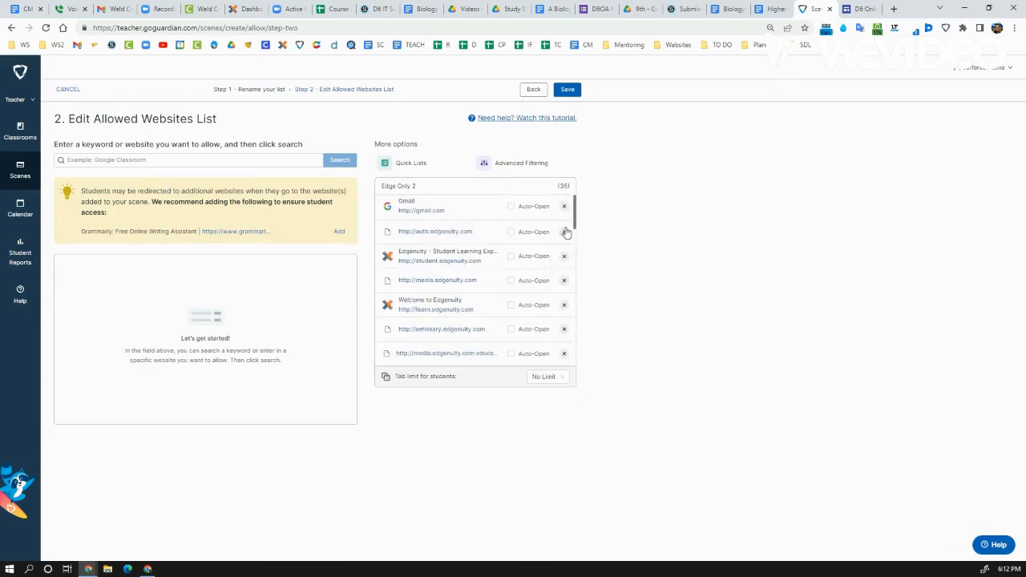
left_click(563, 206)
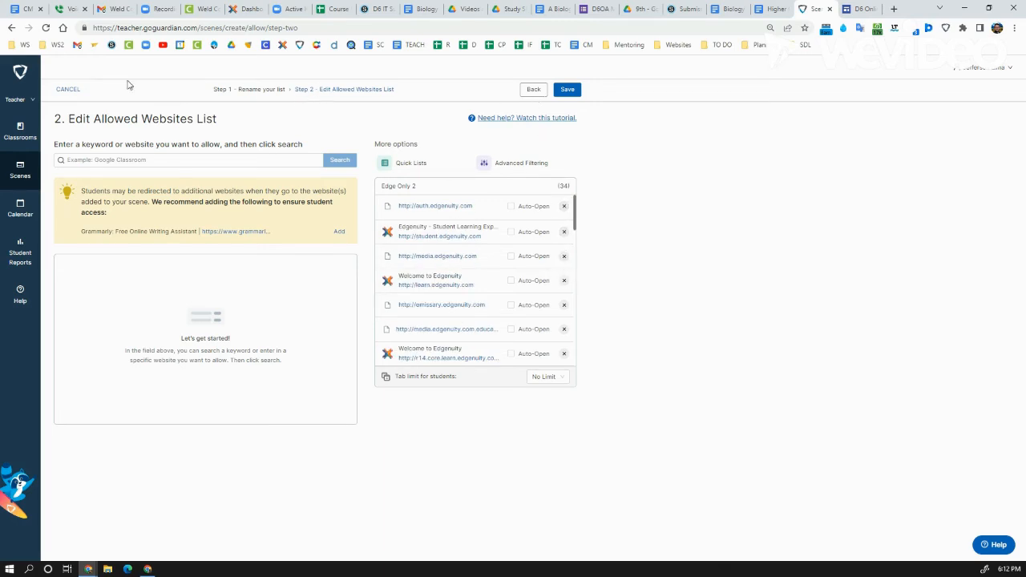
left_click(67, 91)
left_click(568, 92)
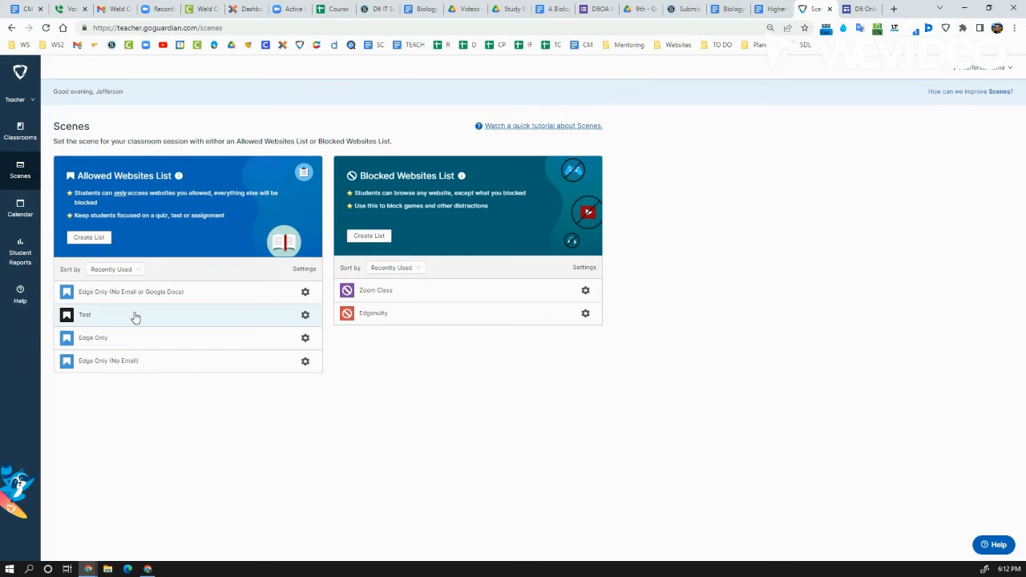
Step: View the allowed websites of the "Test" scene without changes, and look through the blocked websites of the "Zoom Class" scene
left_click(136, 318)
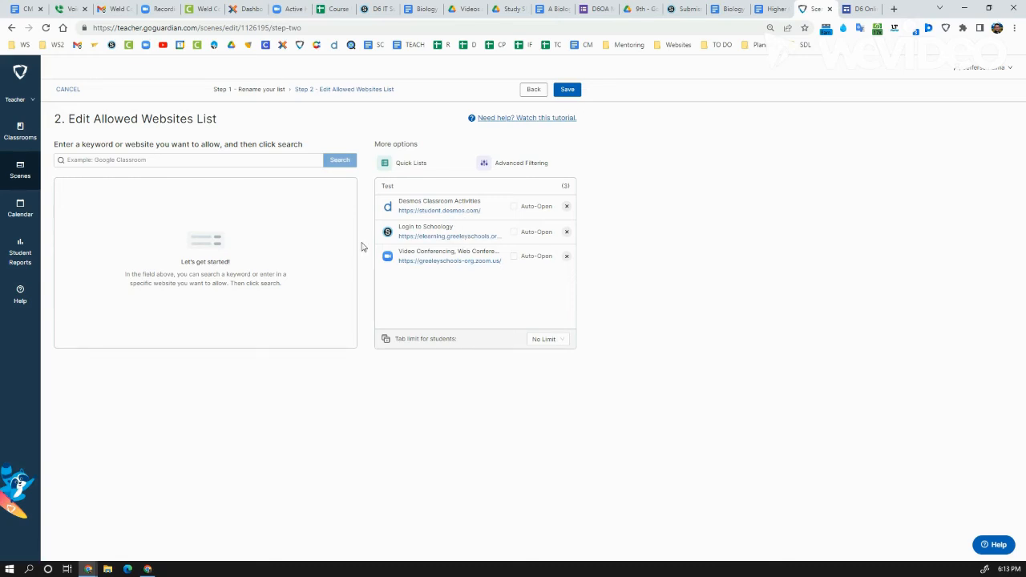
left_click(66, 89)
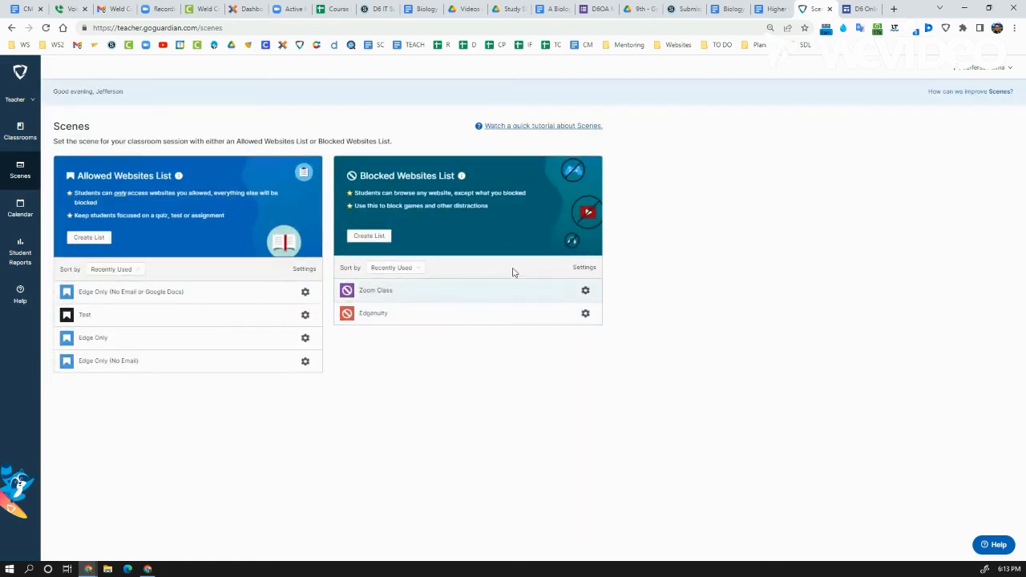
left_click(383, 300)
scroll(433, 257, "down", 4)
scroll(433, 321, "down", 6)
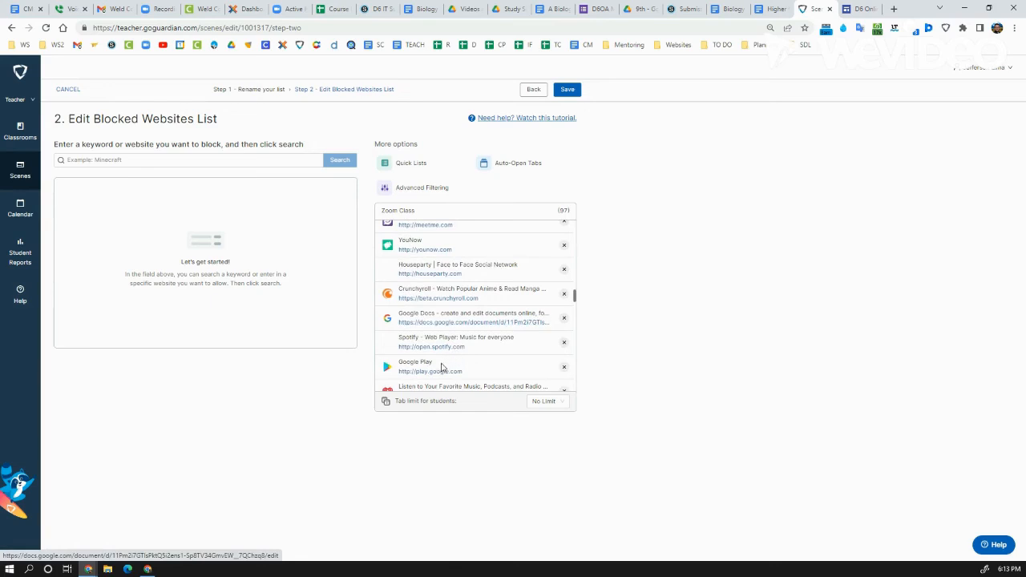
scroll(443, 353, "down", 5)
scroll(446, 341, "up", 6)
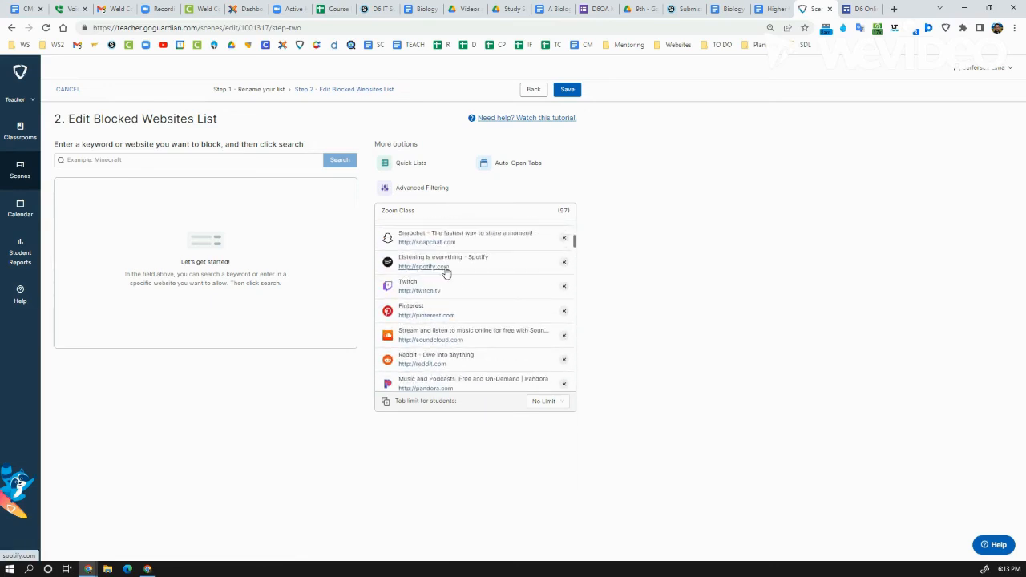
Step: Look through the quick lists available for the "Zoom Class" scene without adding any
left_click(402, 168)
scroll(425, 277, "down", 5)
scroll(424, 309, "up", 2)
scroll(428, 304, "down", 3)
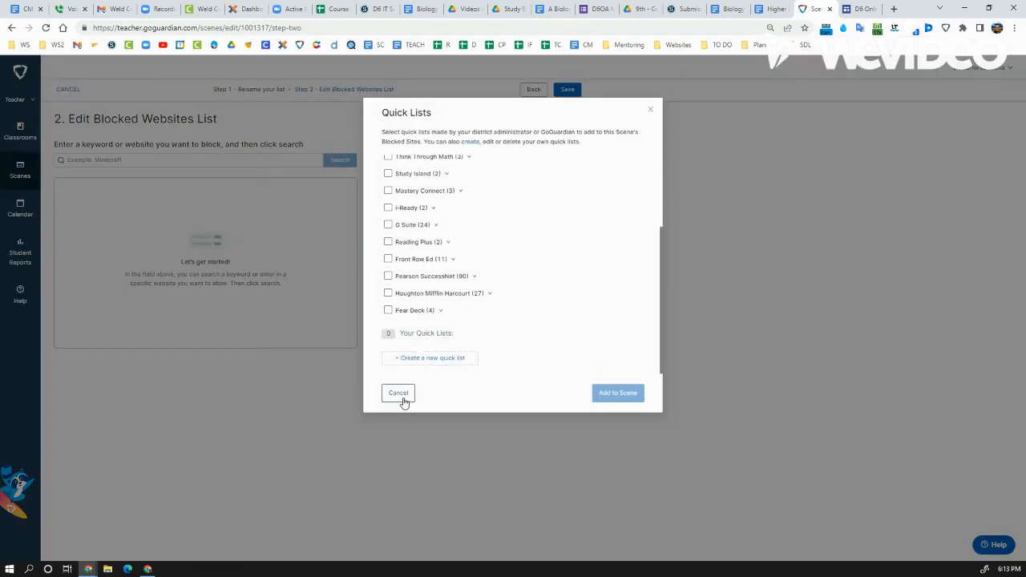
left_click(398, 393)
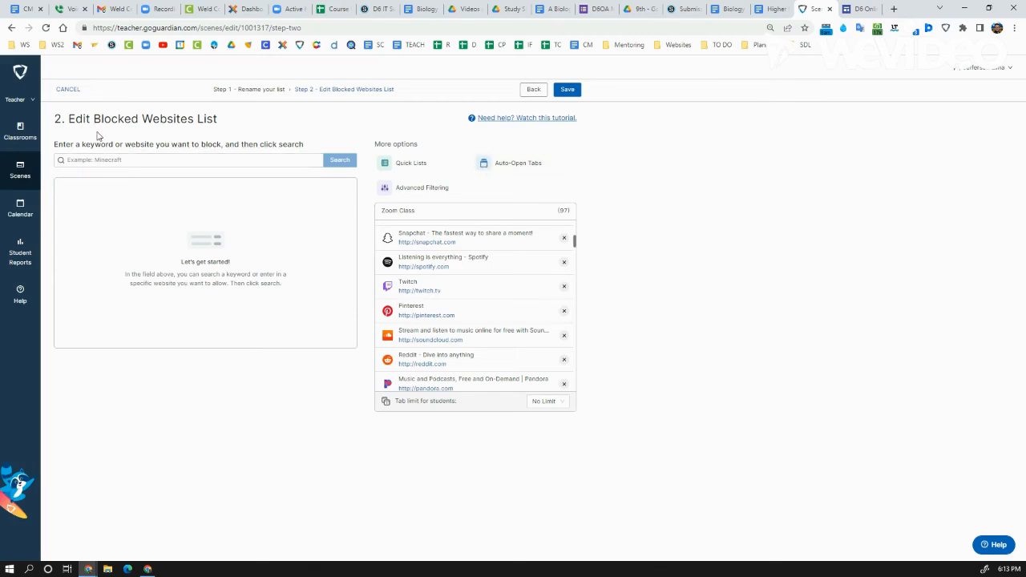
Step: View the auto-open tabs options of the "Zoom Class" scene without adding a website
left_click(501, 164)
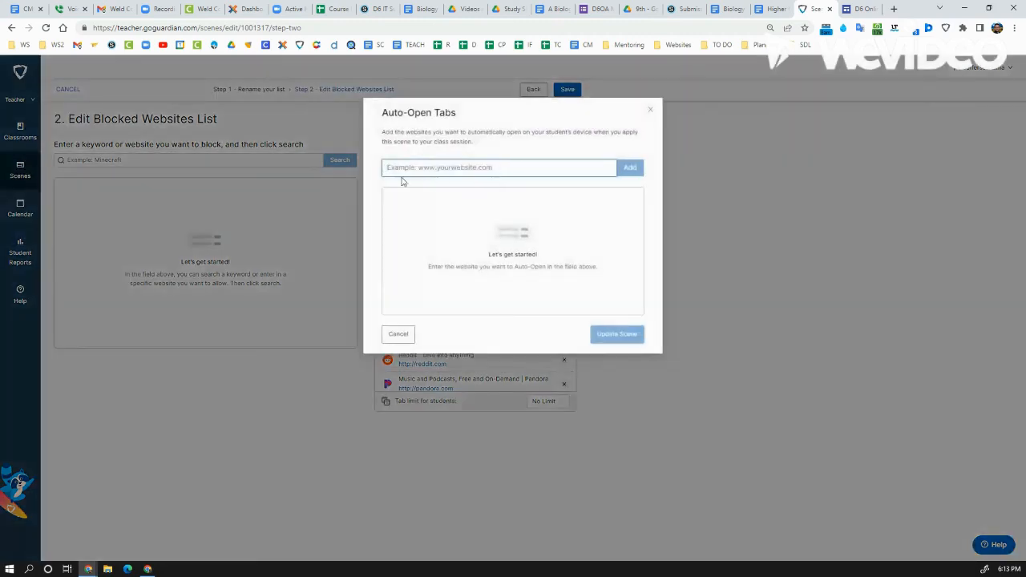
left_click(393, 335)
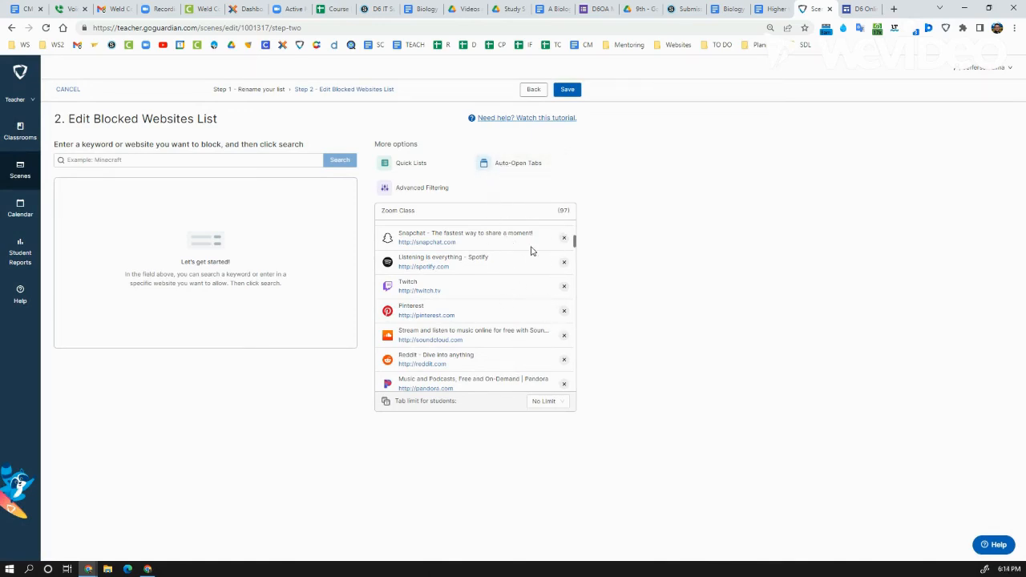
left_click(496, 164)
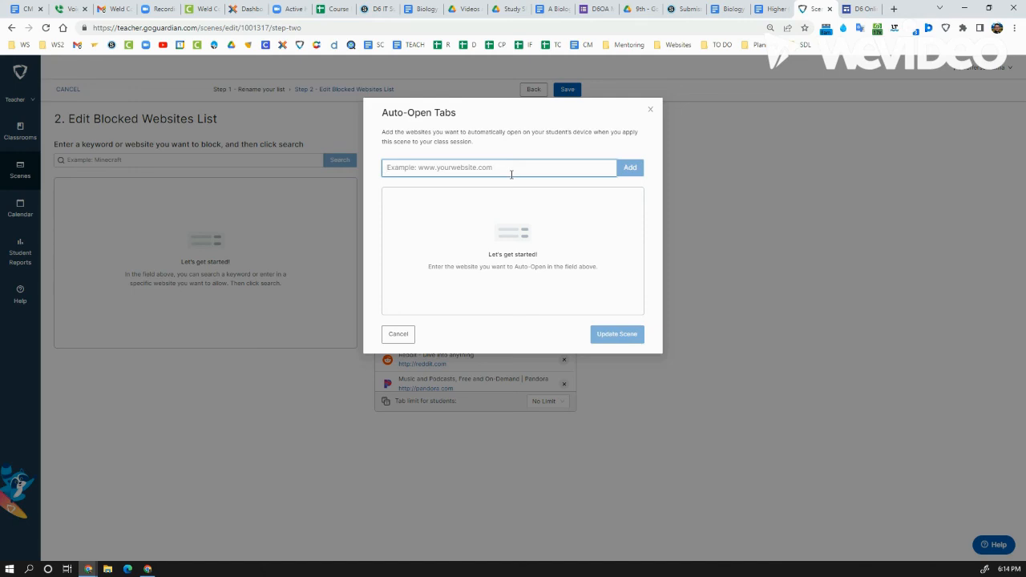
left_click(399, 335)
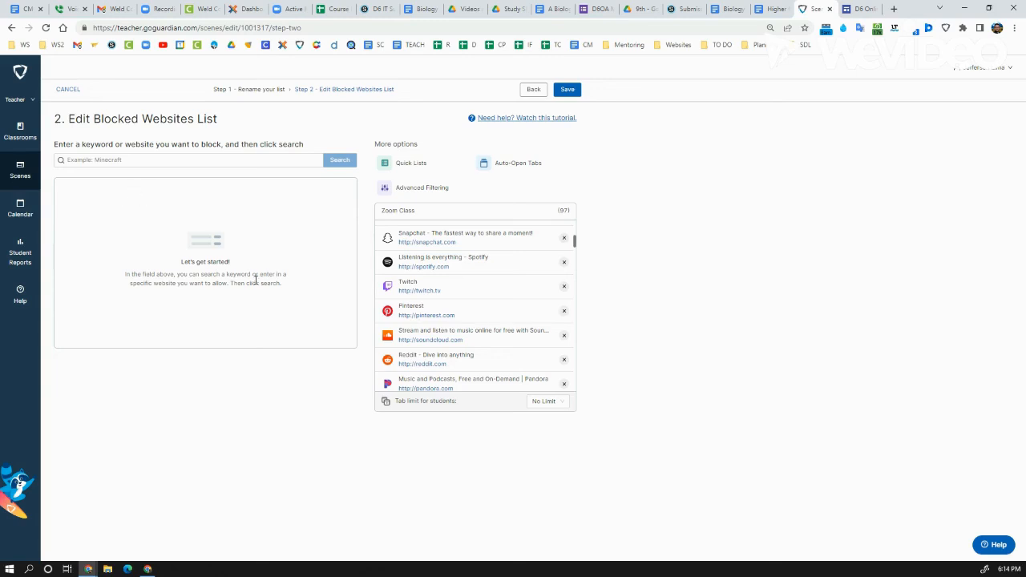
Step: Search for "pandora" and add iheartradio.com from the results to the blocked websites of "Zoom Class"
left_click(142, 160)
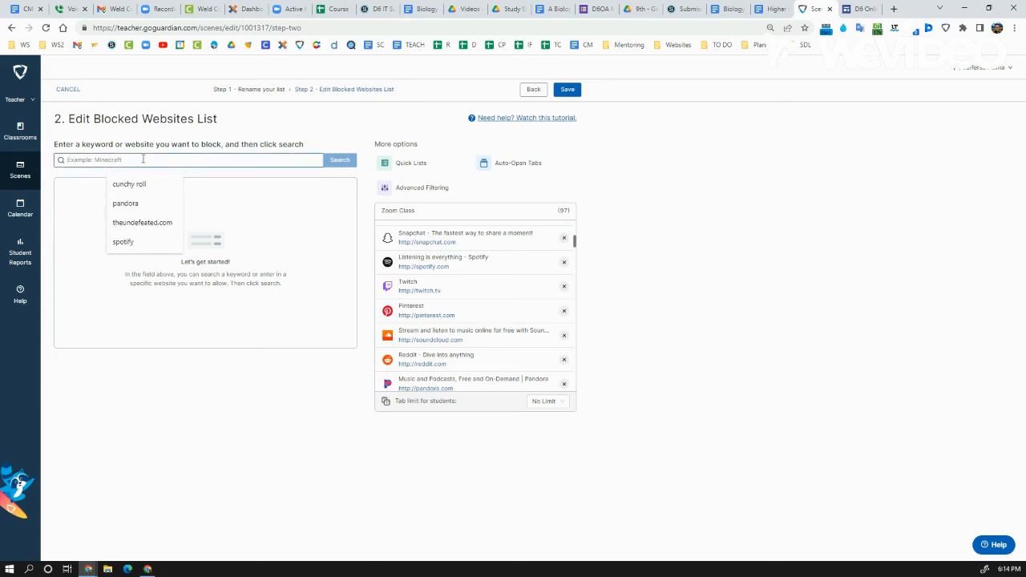
left_click(129, 203)
left_click(343, 161)
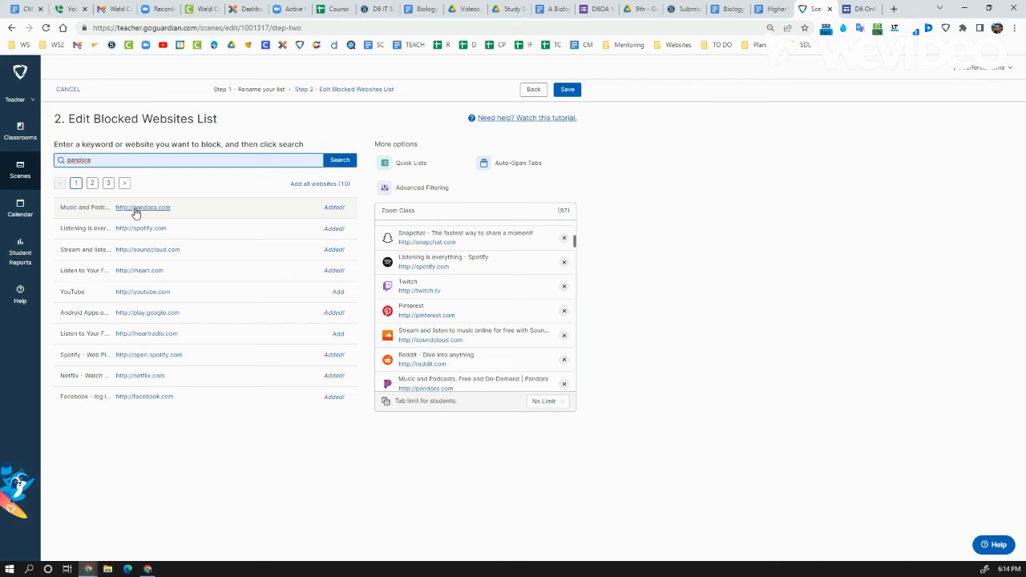
left_click(339, 213)
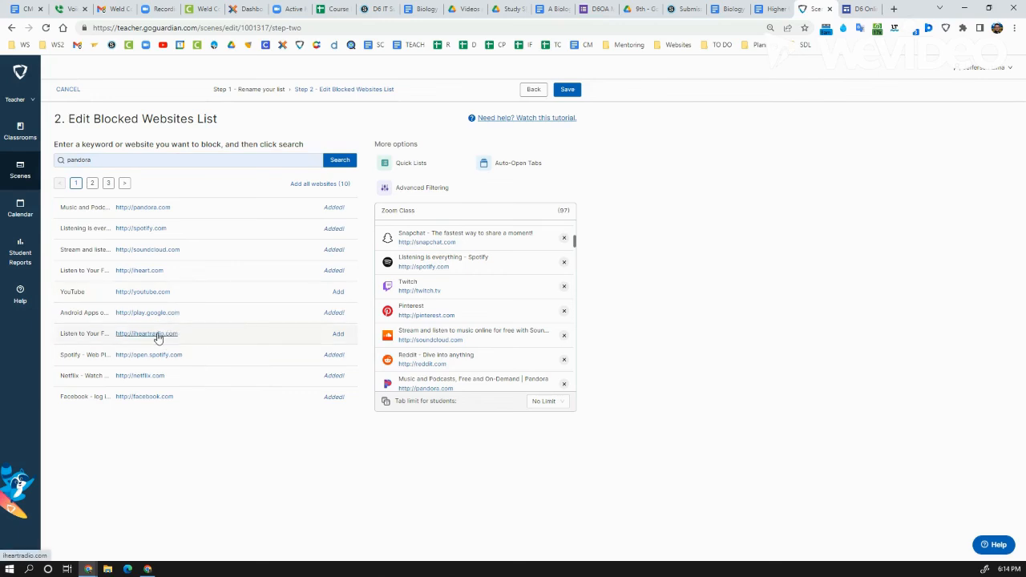
left_click(340, 335)
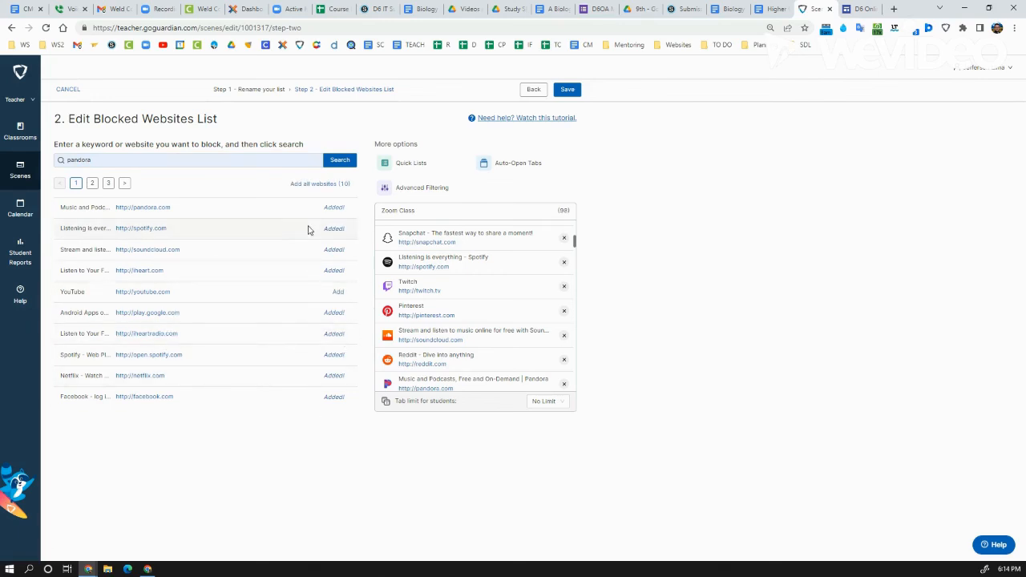
Step: Search for "games" and add coolmathgames.com and coolmath-games.com to the blocked websites of "Zoom Class"
left_click(147, 165)
double_click(147, 165)
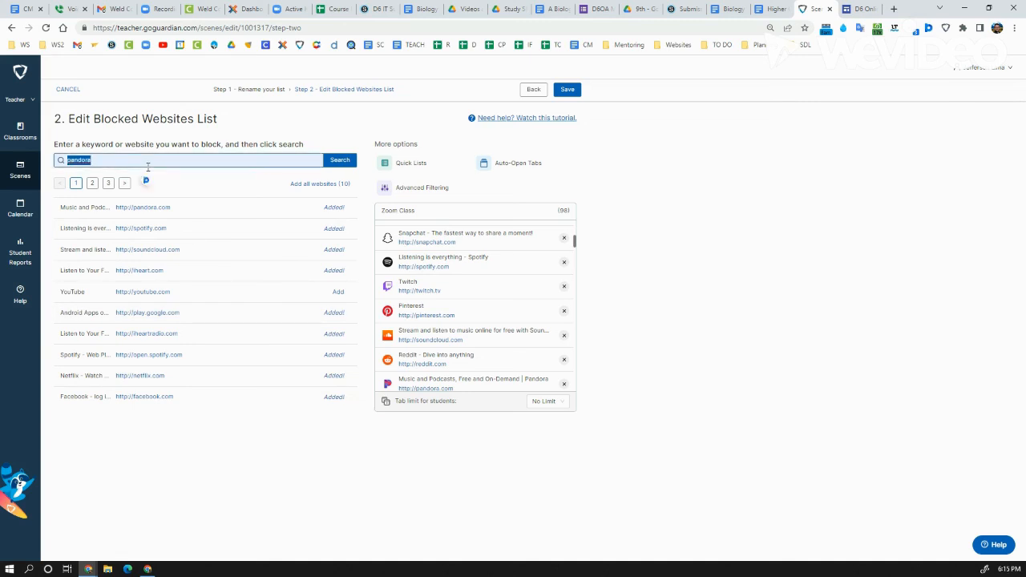
type("games")
key("Return")
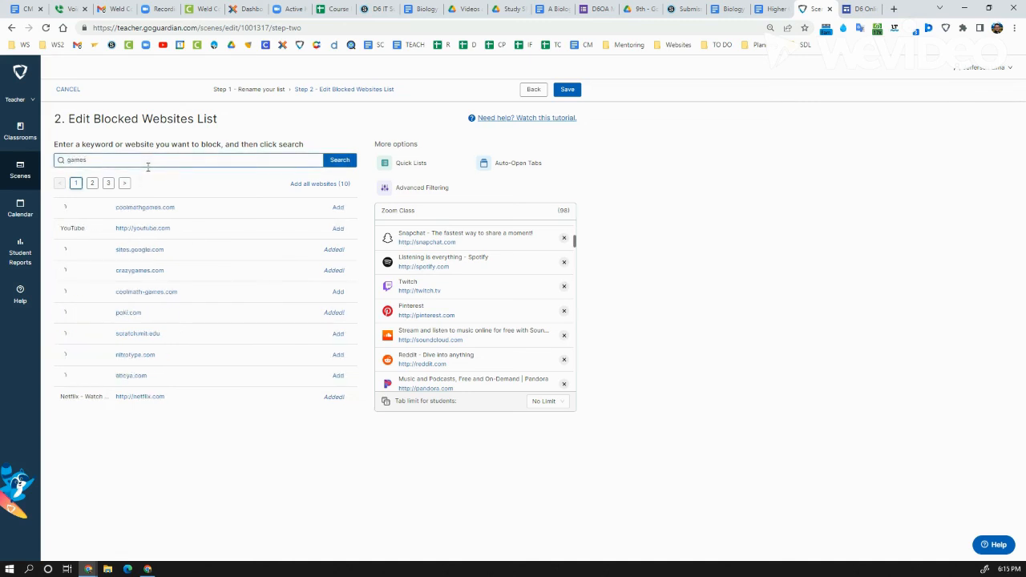
left_click(338, 208)
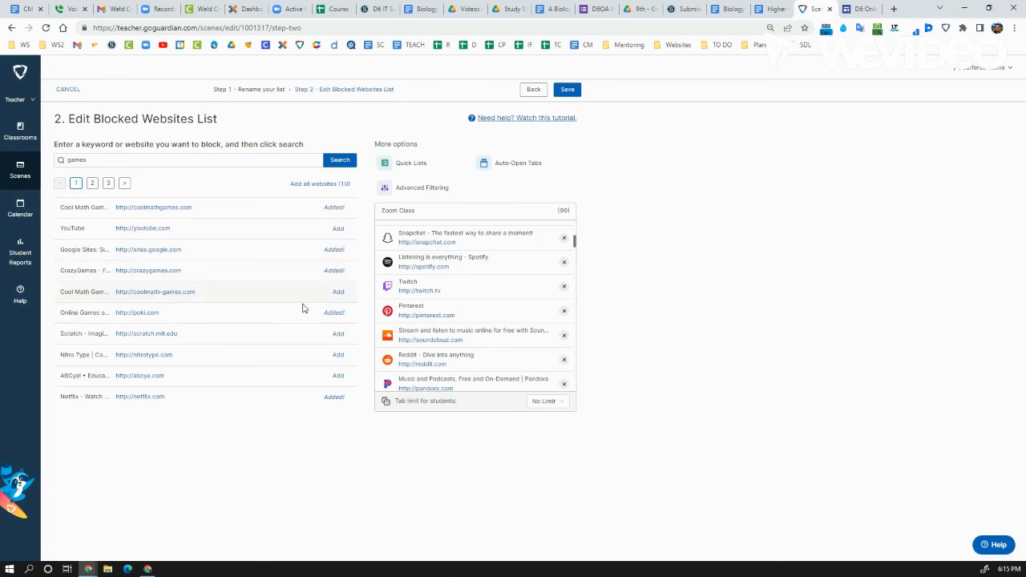
left_click(339, 293)
Step: Look through the blocked websites of the "Zoom Class" scene, including its streaming, social media and sports sites
double_click(191, 159)
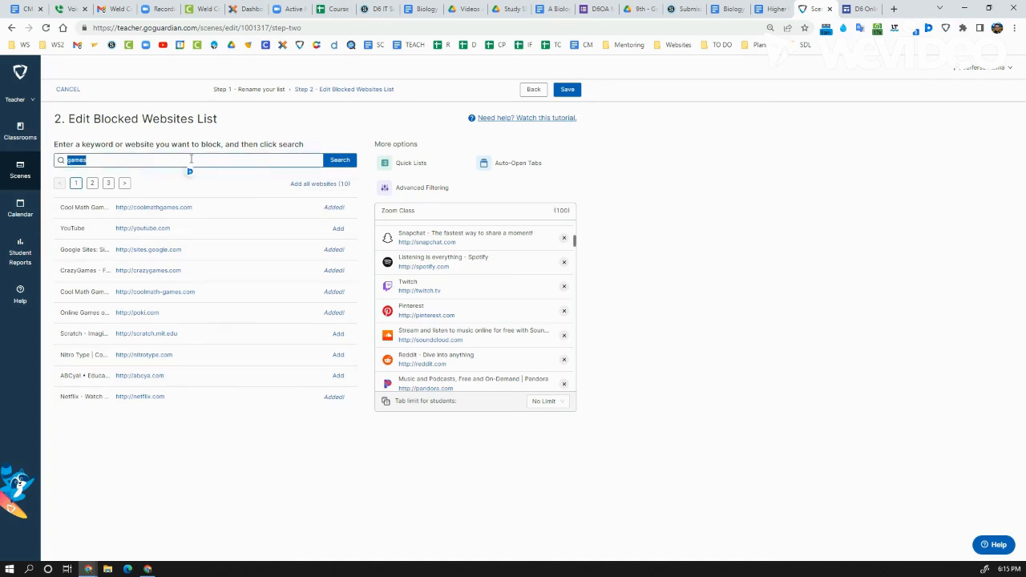
scroll(407, 321, "down", 3)
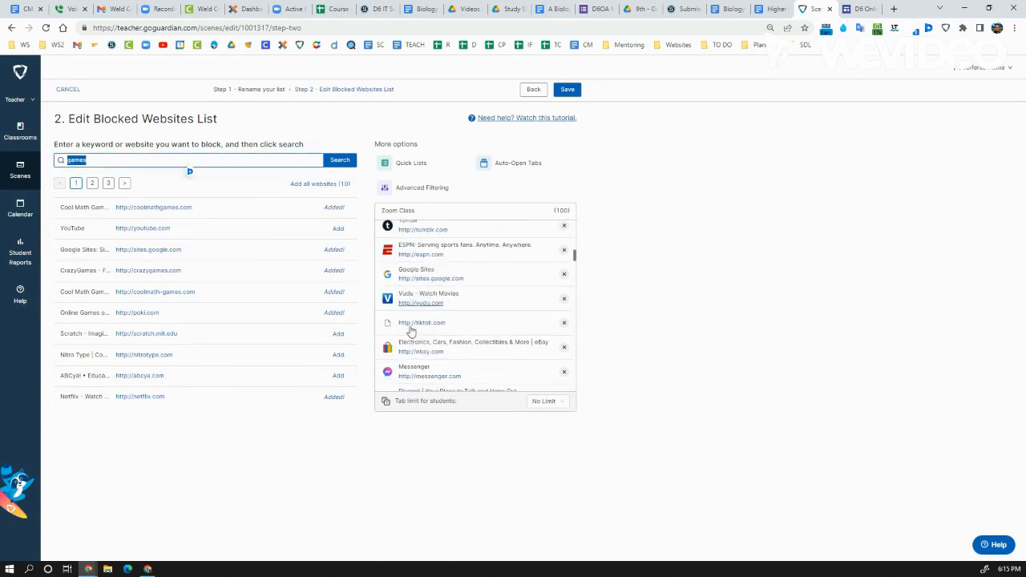
scroll(417, 348, "up", 5)
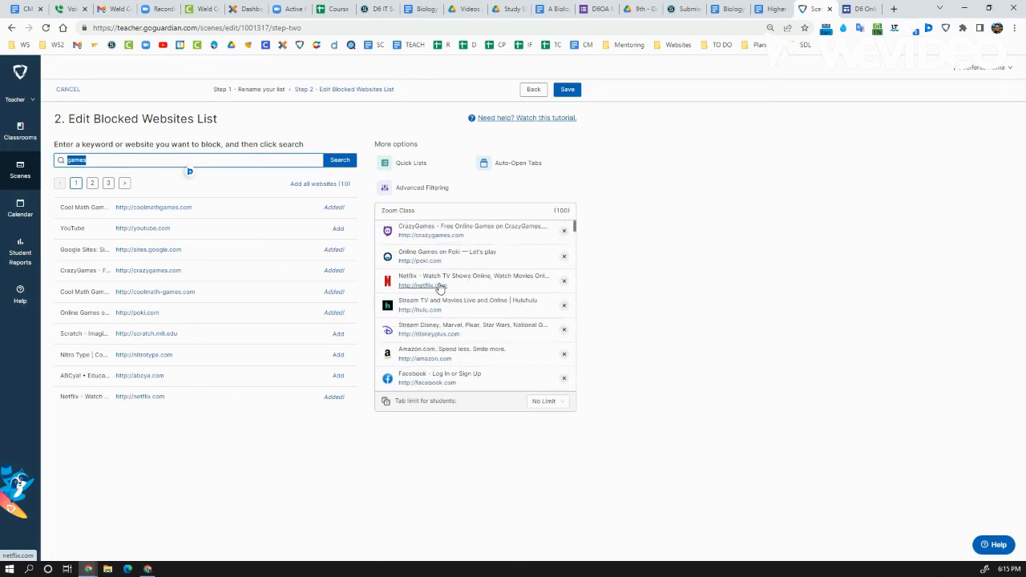
scroll(467, 311, "down", 1)
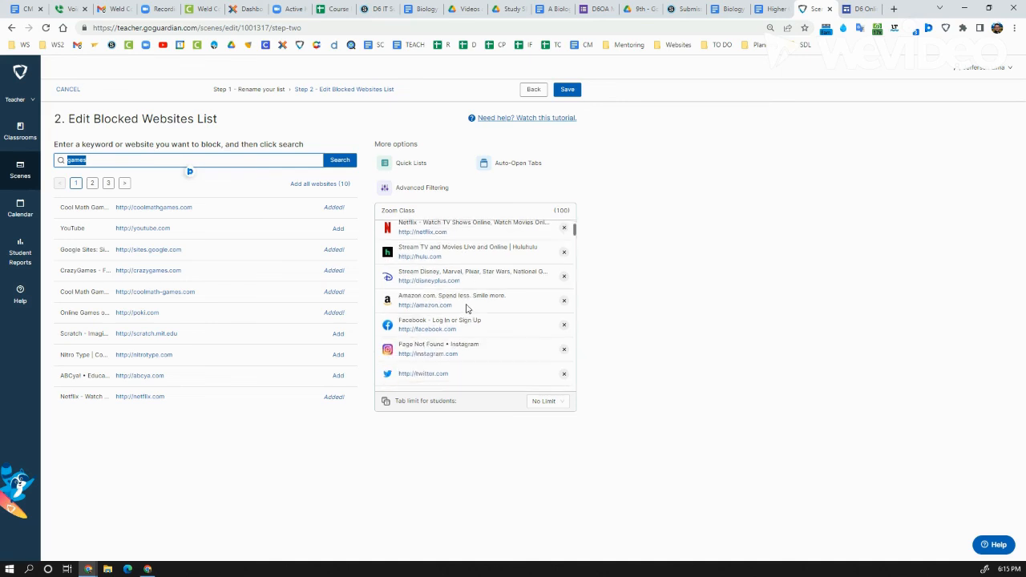
scroll(467, 321, "down", 1)
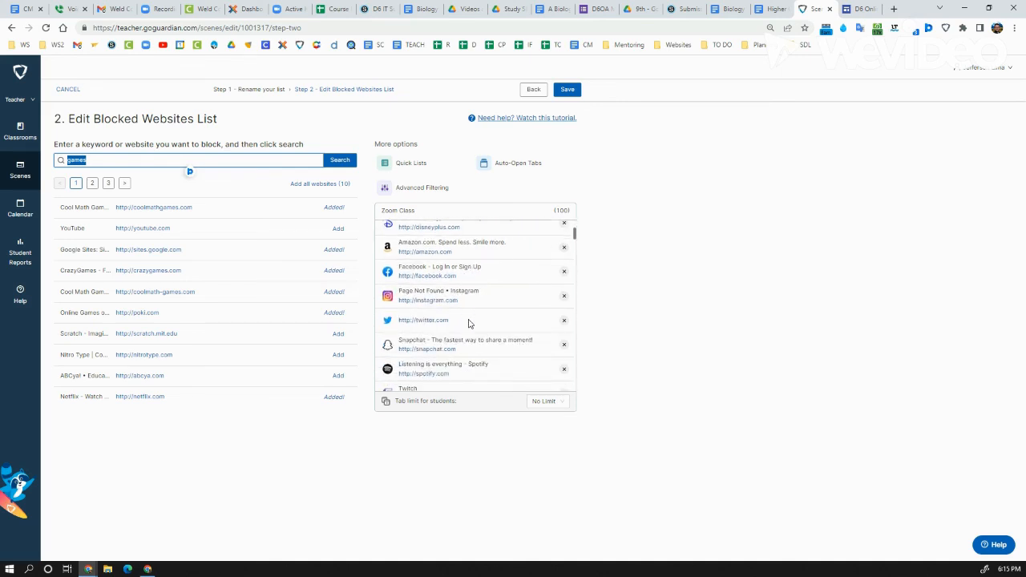
scroll(469, 323, "down", 5)
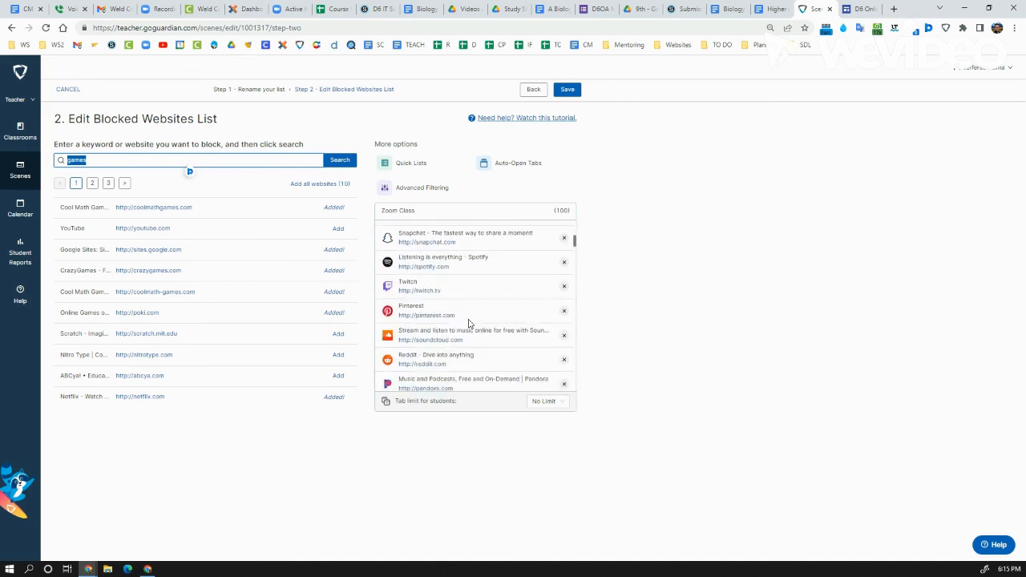
scroll(483, 343, "down", 3)
scroll(483, 347, "down", 2)
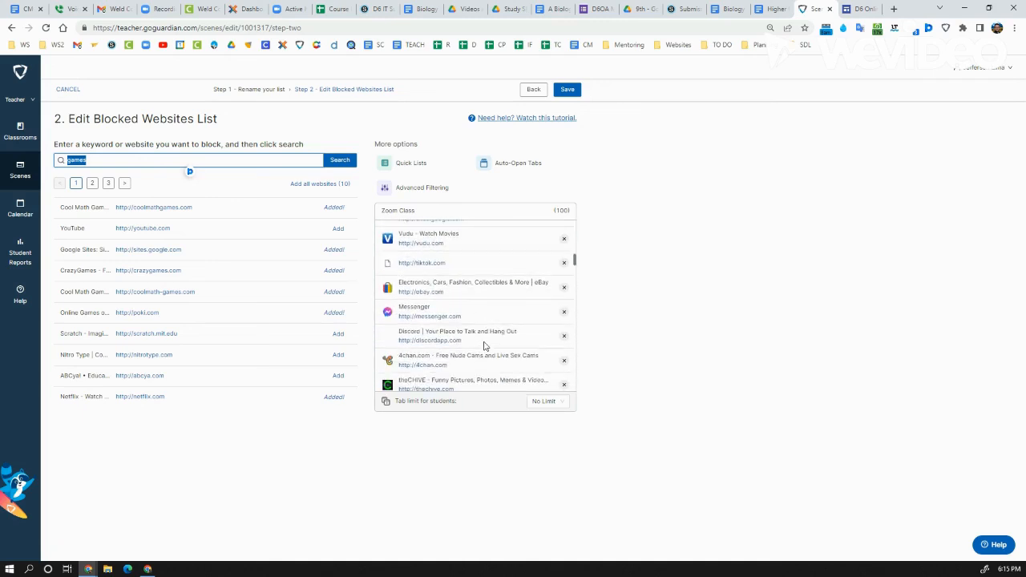
scroll(484, 347, "down", 4)
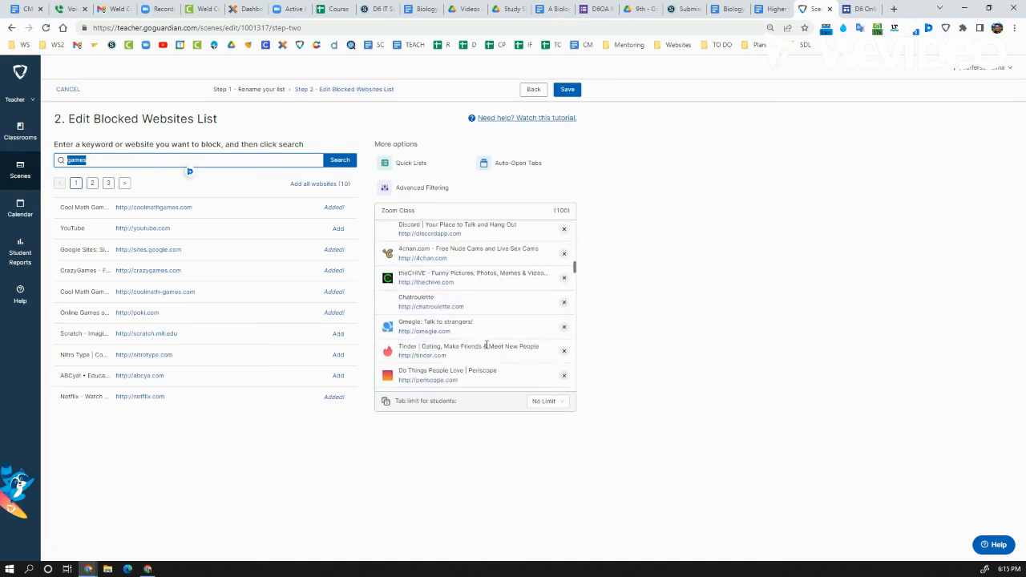
scroll(513, 370, "down", 5)
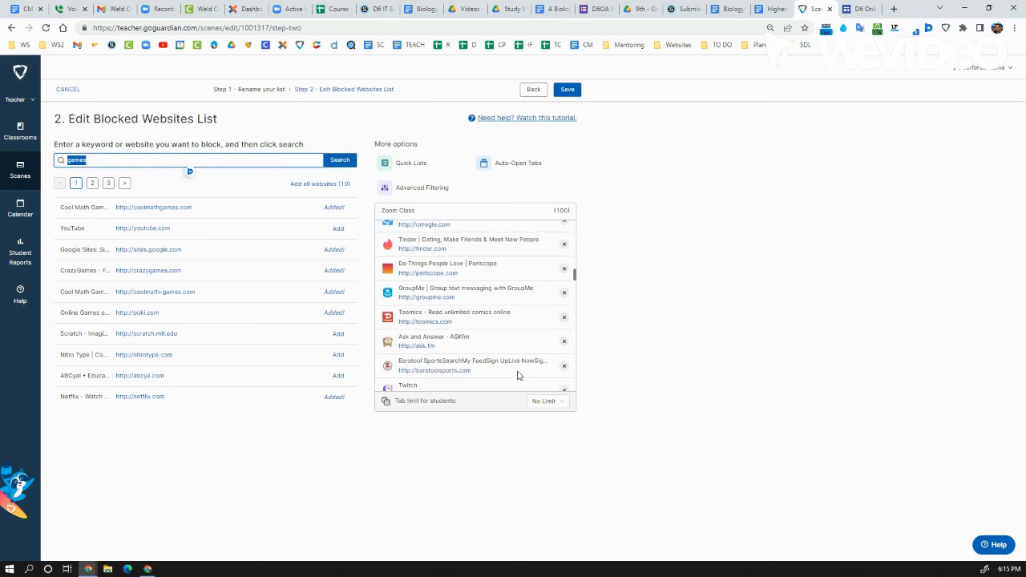
scroll(492, 364, "down", 10)
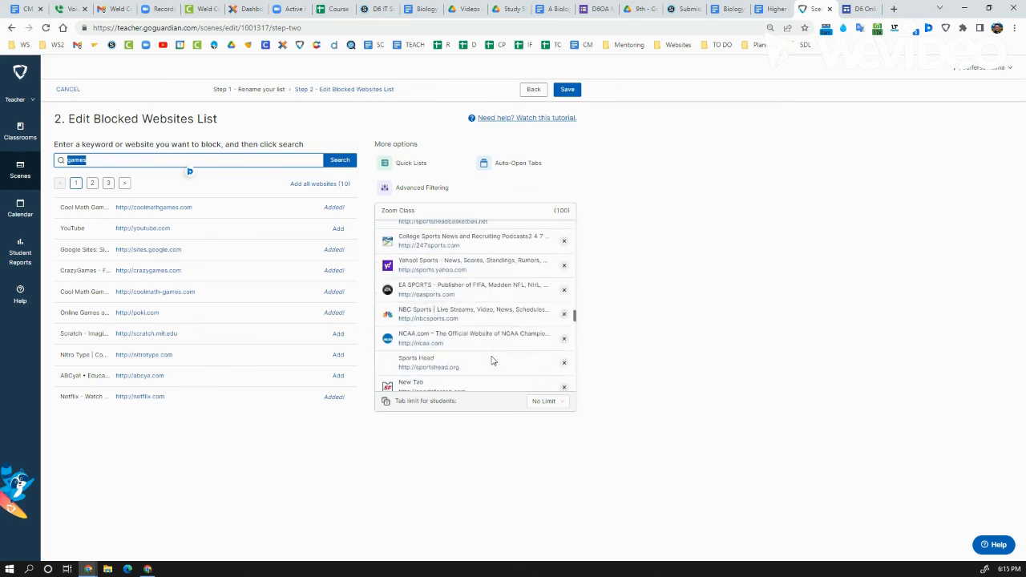
scroll(492, 361, "down", 3)
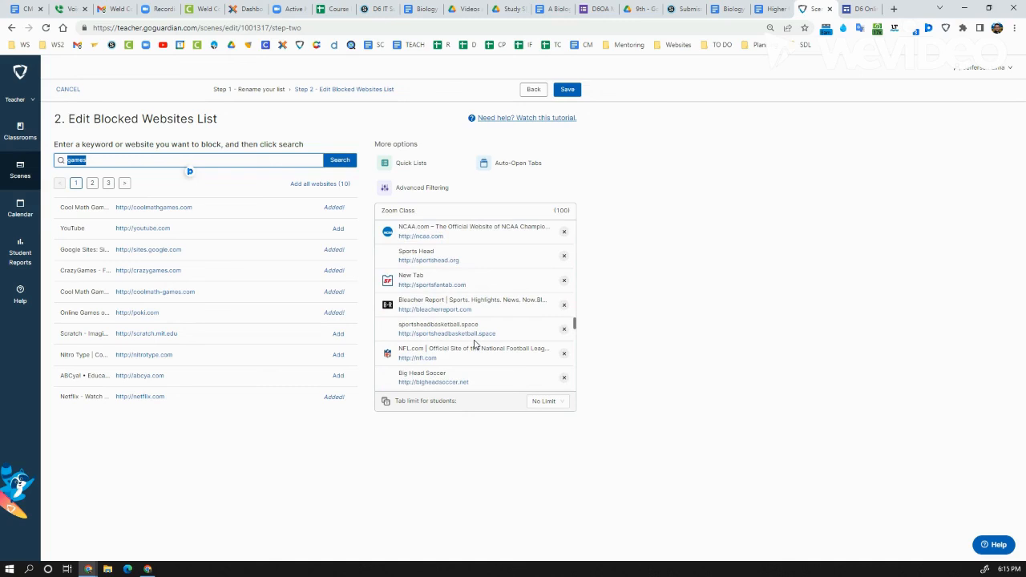